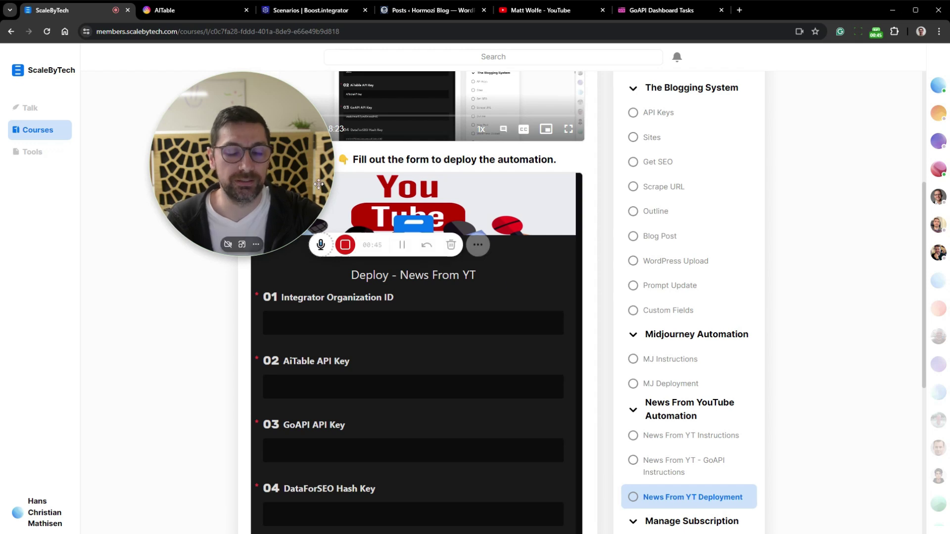
Scroll through the first News From YT deploy fields, starting at Integrator Organization ID
drag(320, 185, 281, 190)
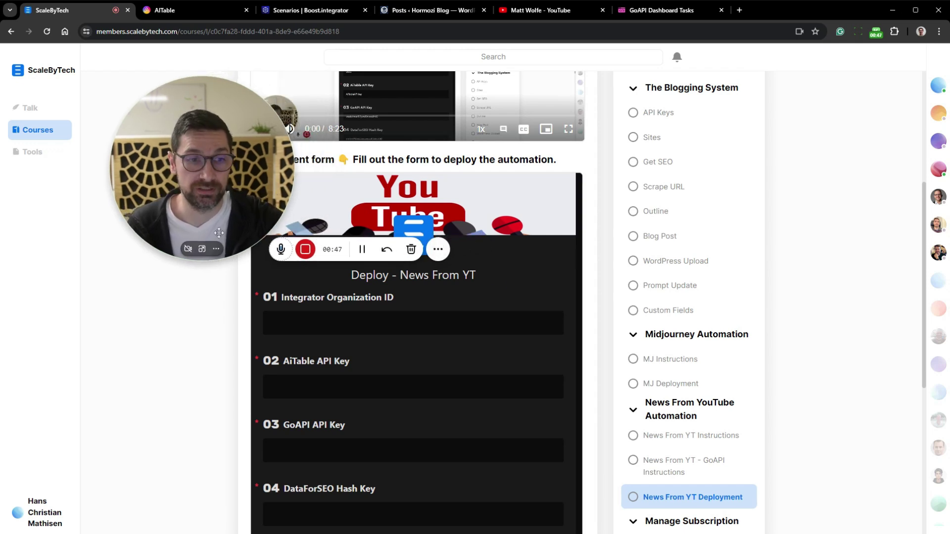
click(203, 249)
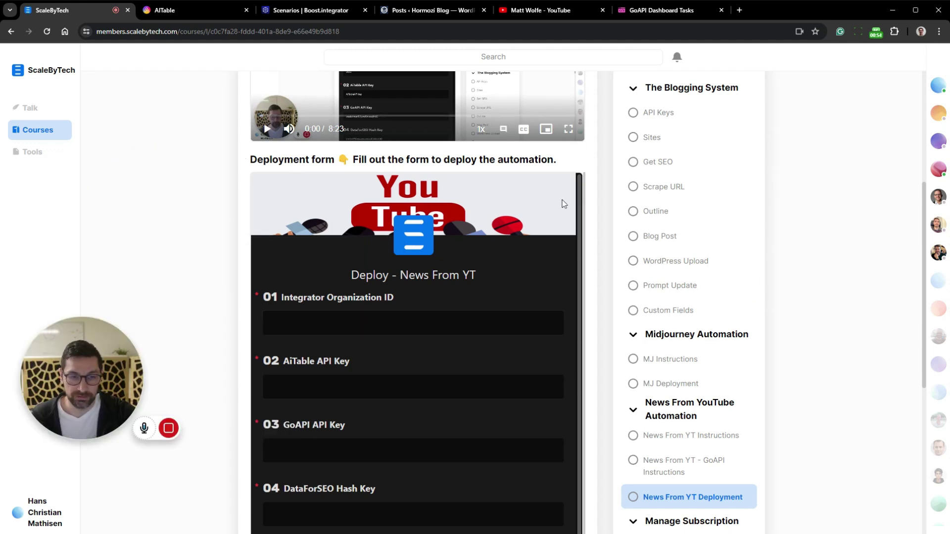
scroll(601, 184, down, 2)
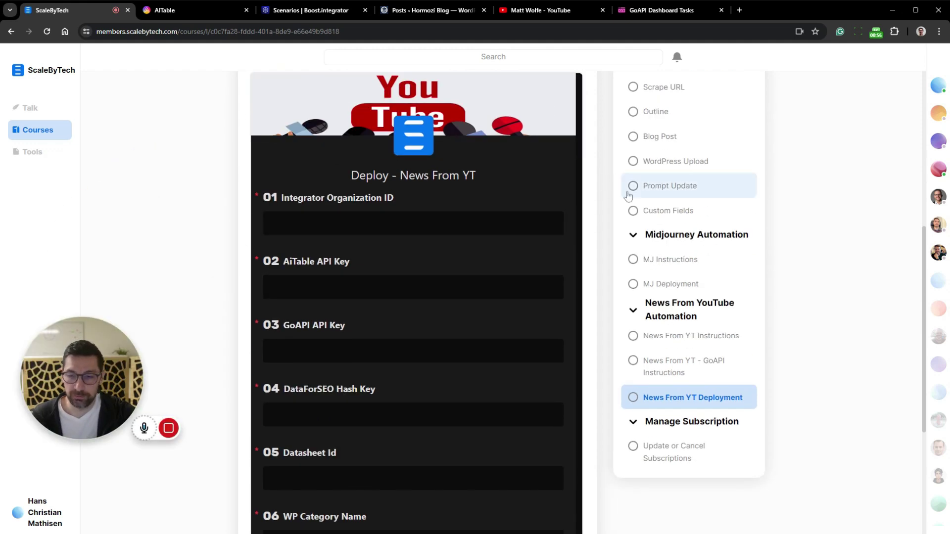
scroll(618, 180, up, 1)
scroll(619, 180, up, 2)
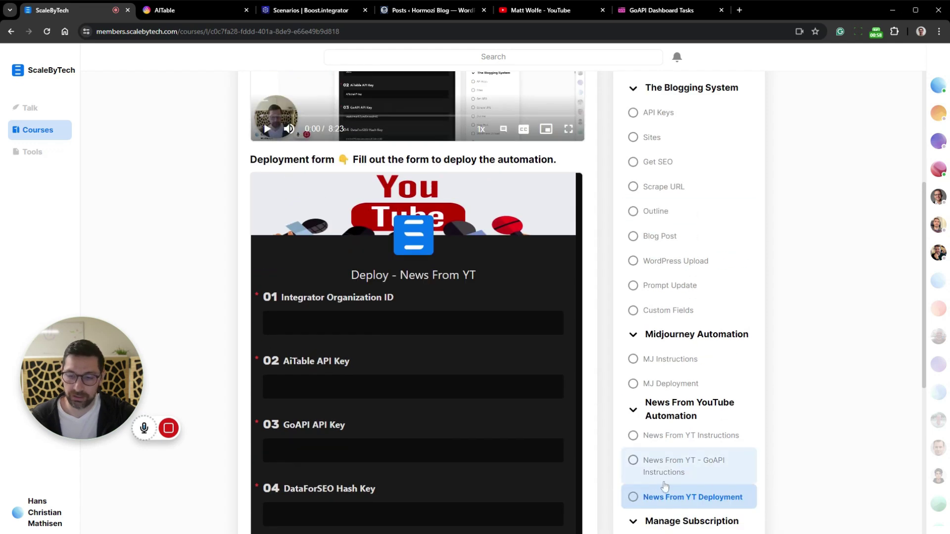
scroll(594, 212, down, 1)
scroll(595, 212, down, 2)
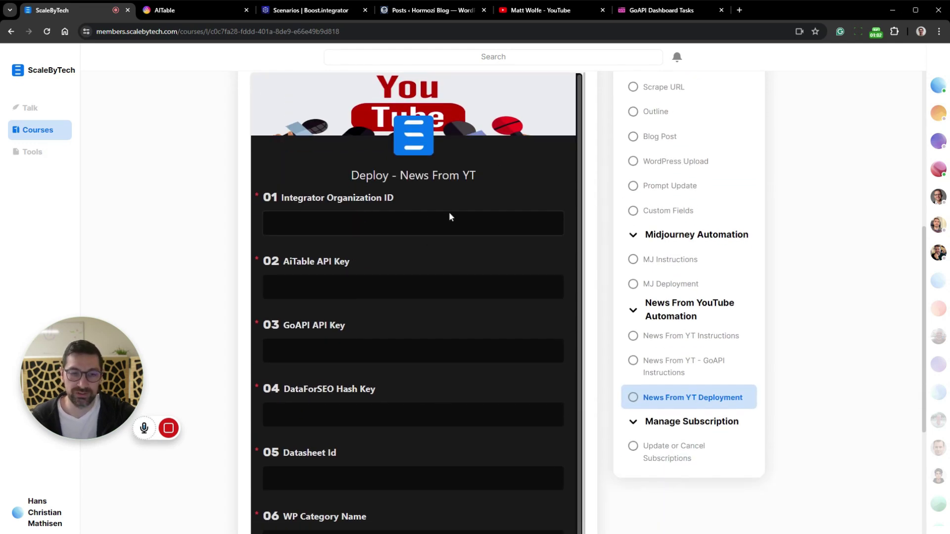
scroll(441, 119, down, 10)
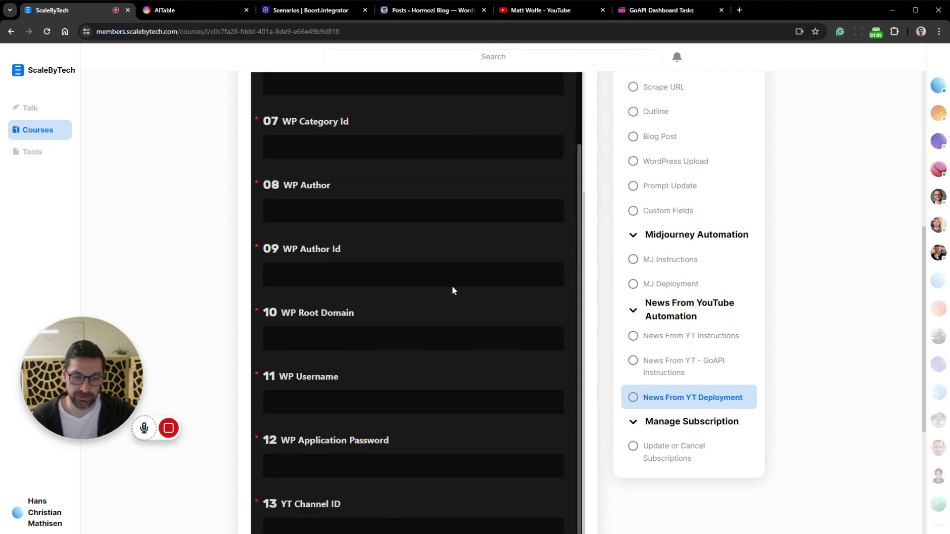
scroll(449, 293, down, 5)
scroll(416, 271, up, 15)
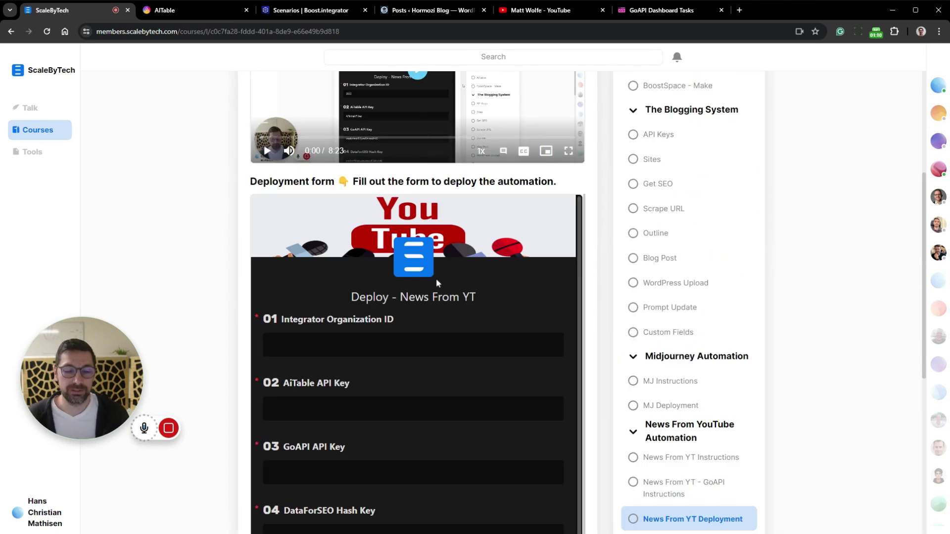
scroll(414, 346, down, 3)
Continue down past field 10 Root Domain to Submit, then scroll back up
scroll(376, 305, up, 2)
scroll(362, 335, down, 2)
scroll(421, 332, down, 1)
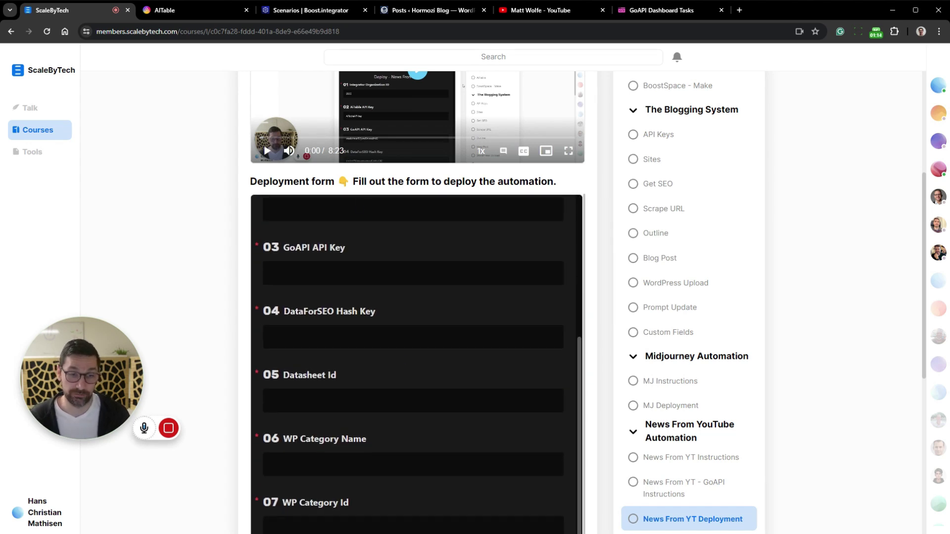
scroll(295, 323, down, 2)
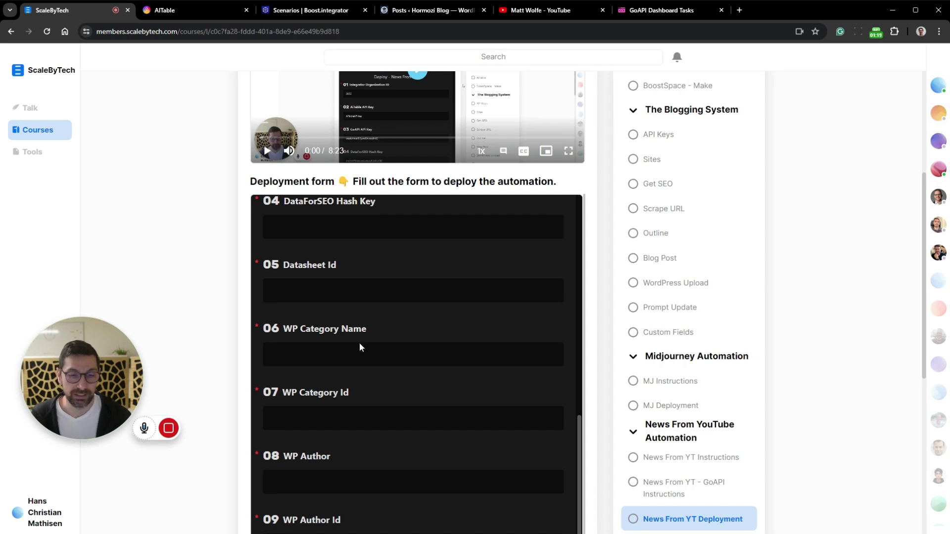
scroll(348, 404, down, 2)
scroll(326, 354, down, 1)
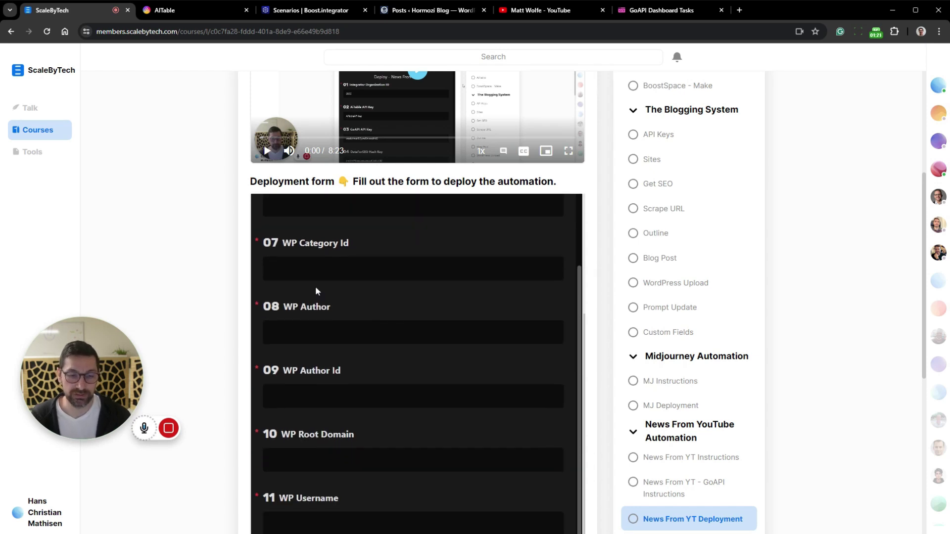
scroll(360, 412, down, 4)
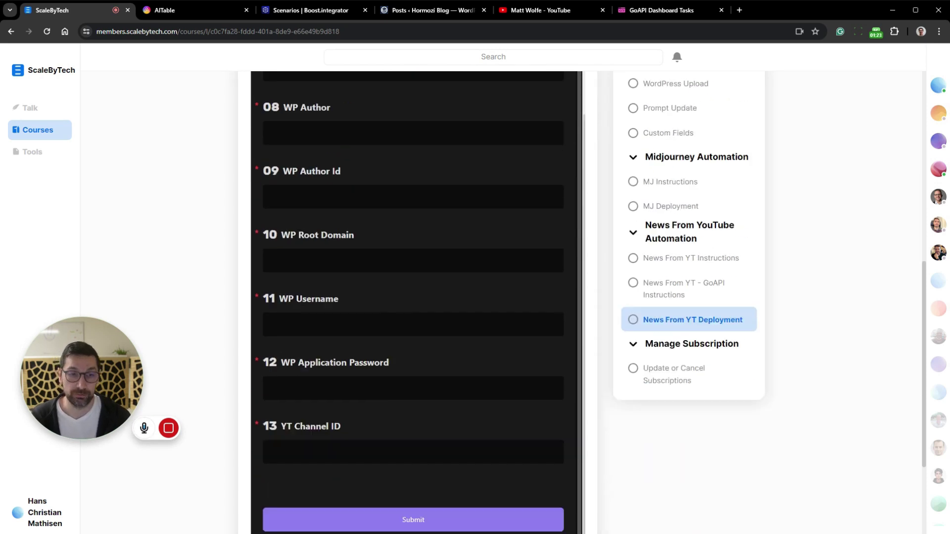
drag(297, 235, 353, 235)
click(357, 238)
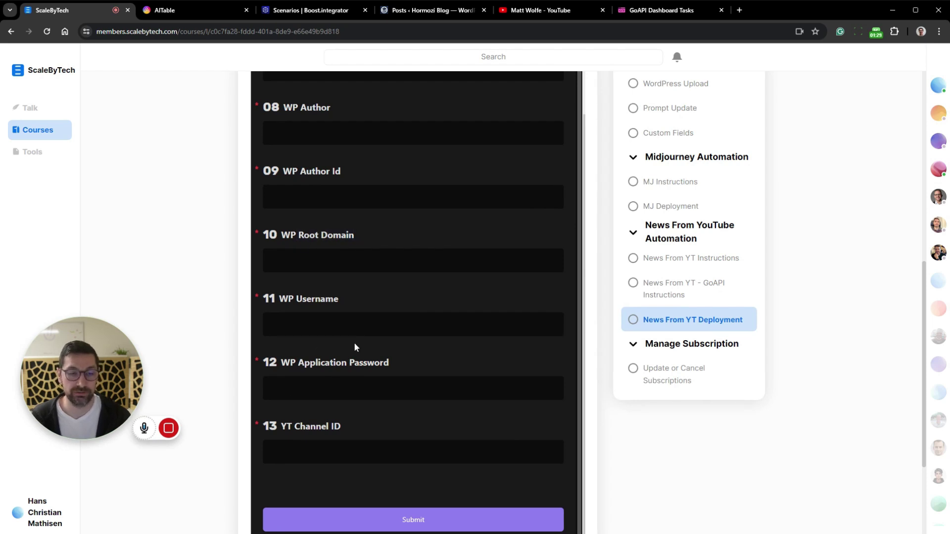
scroll(355, 349, up, 2)
scroll(297, 425, down, 2)
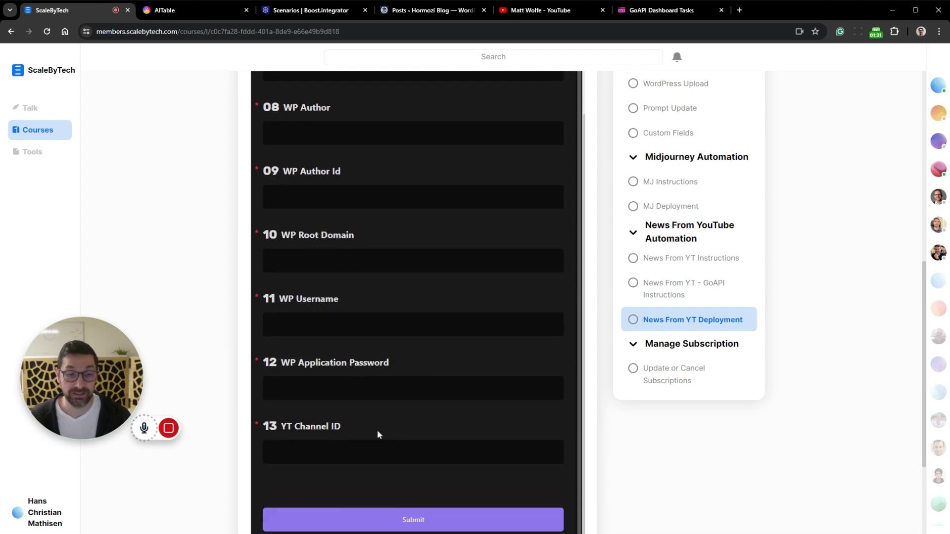
scroll(396, 391, up, 9)
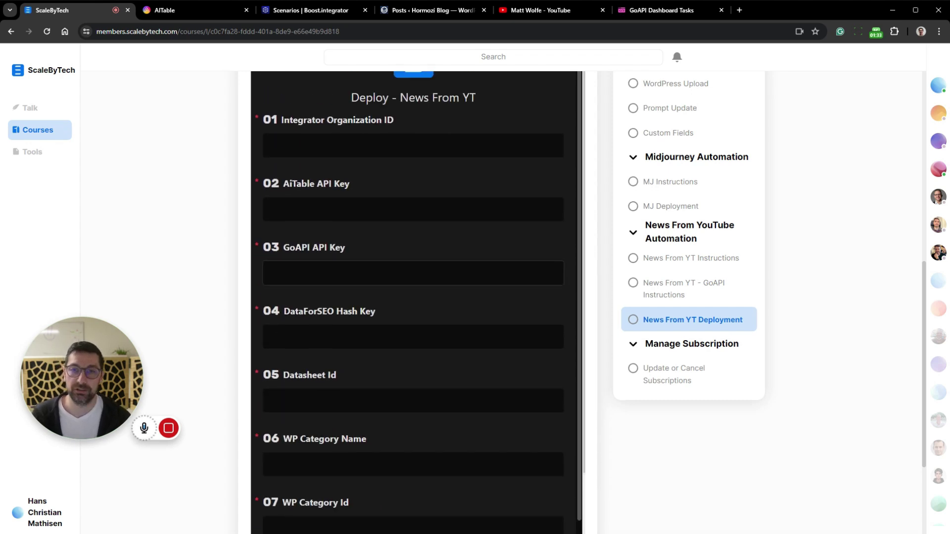
click(549, 11)
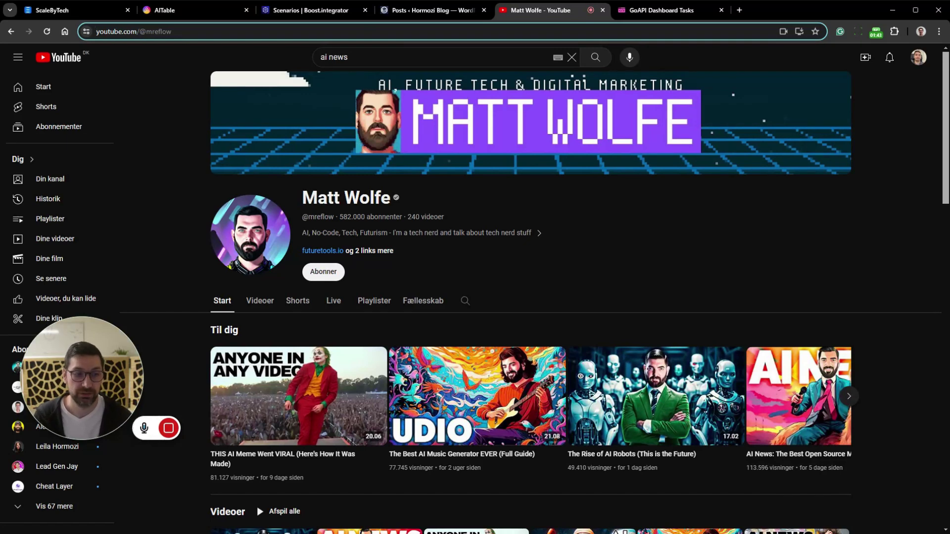
scroll(569, 187, down, 2)
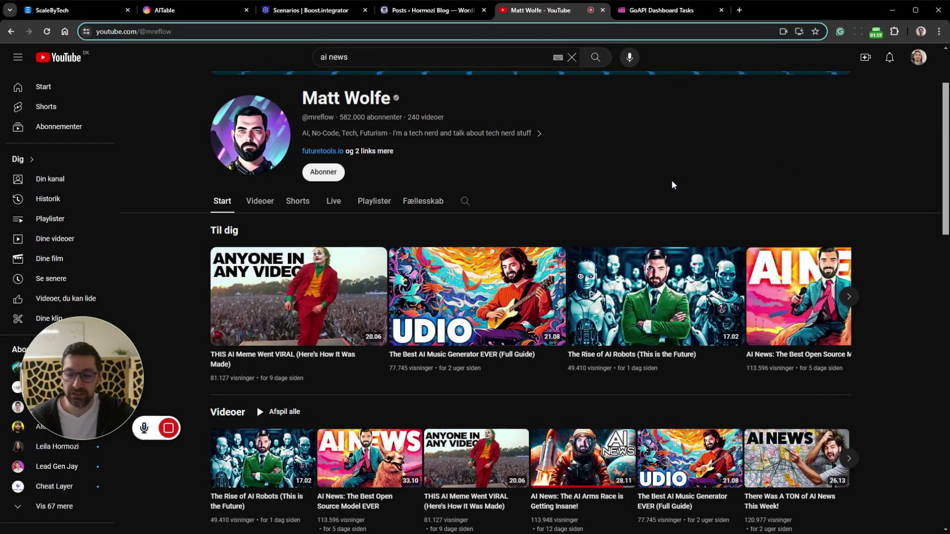
mouse_move(652, 499)
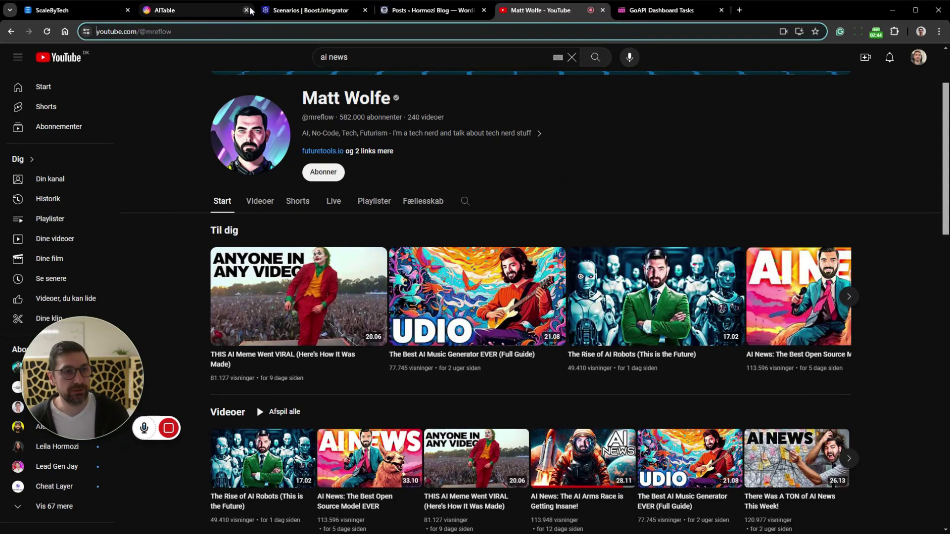
In AITable's custom templates, open the News From YT template and start using it
click(238, 10)
drag(114, 341, 279, 303)
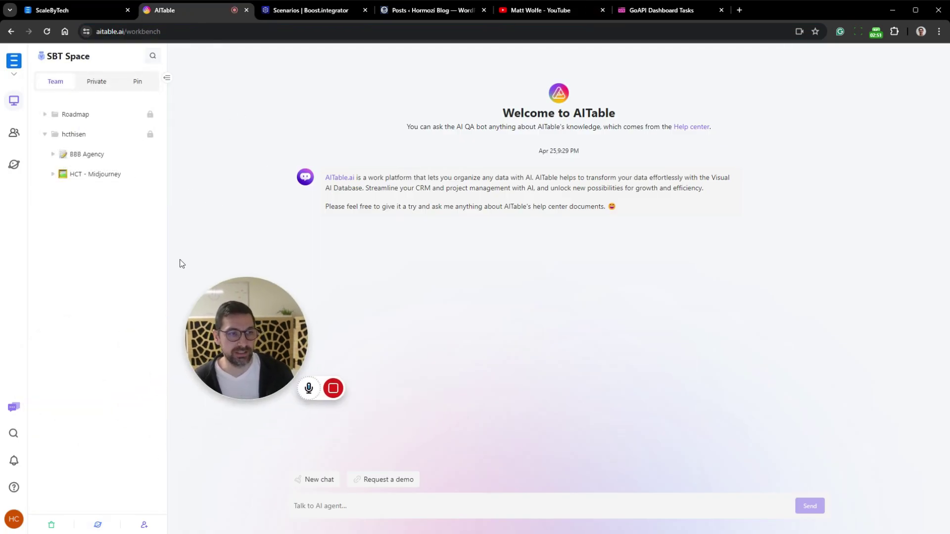
click(107, 526)
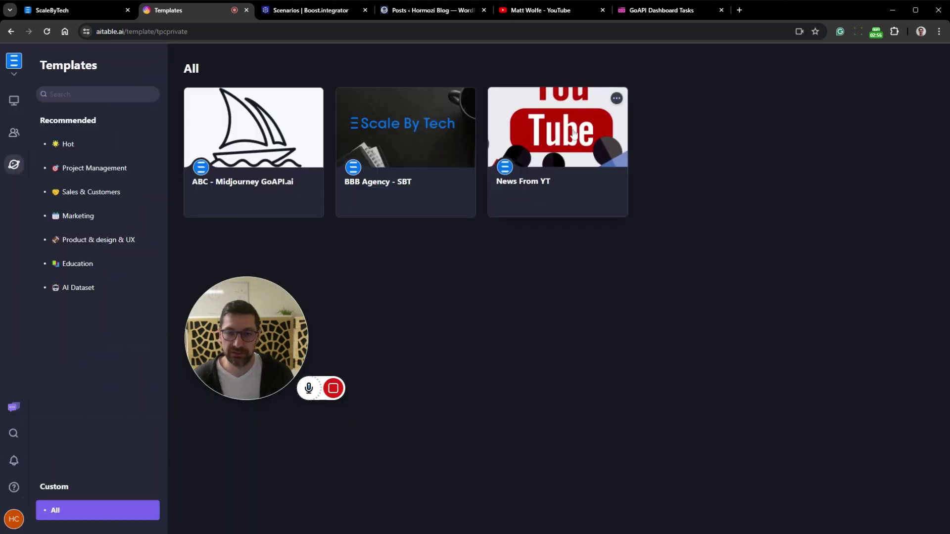
click(601, 149)
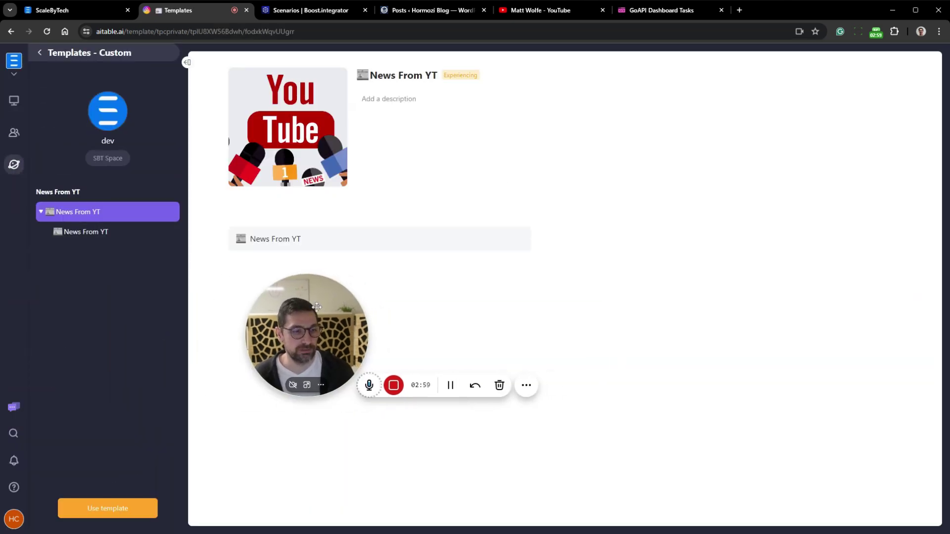
click(117, 511)
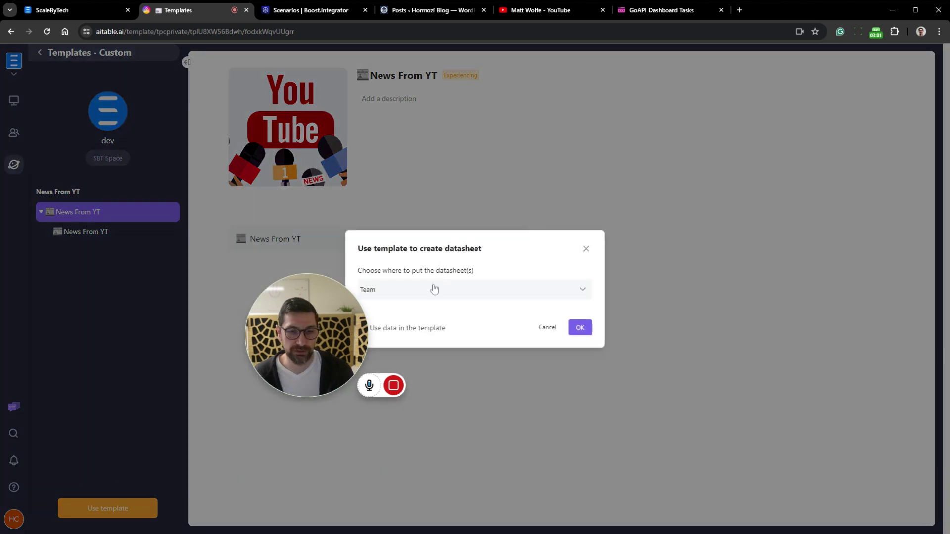
Place the new datasheet in the Team folder and confirm its creation
click(434, 291)
click(410, 321)
click(383, 294)
click(364, 316)
click(388, 338)
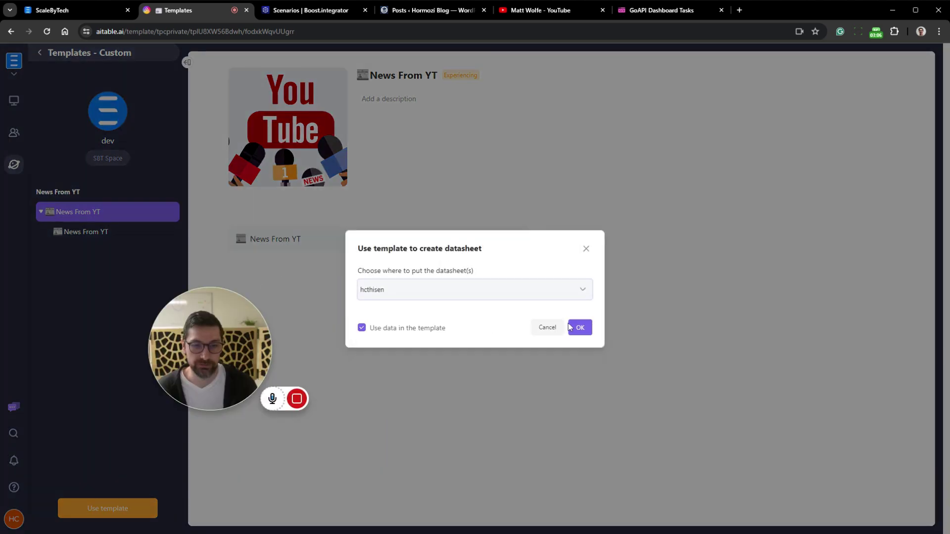
click(580, 329)
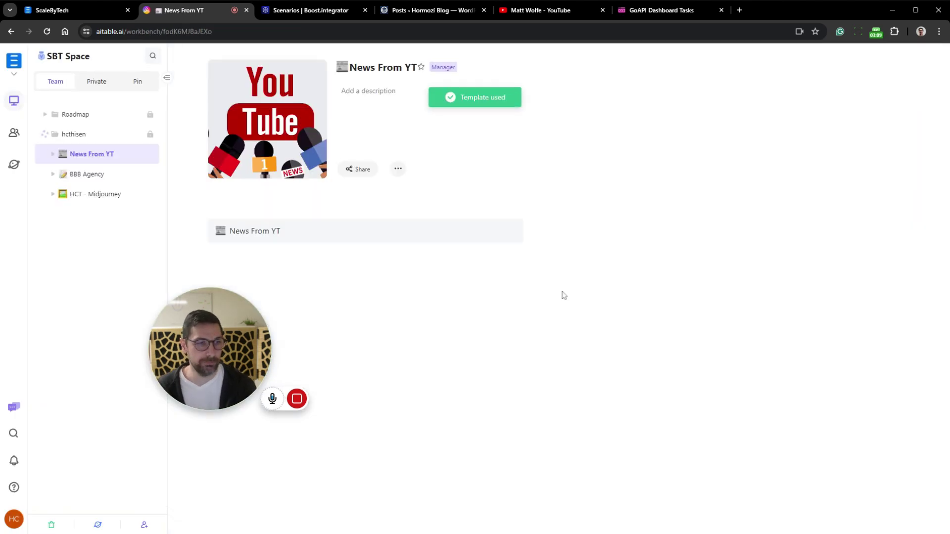
Open the new News From YT datasheet and select its id in the page address
click(91, 177)
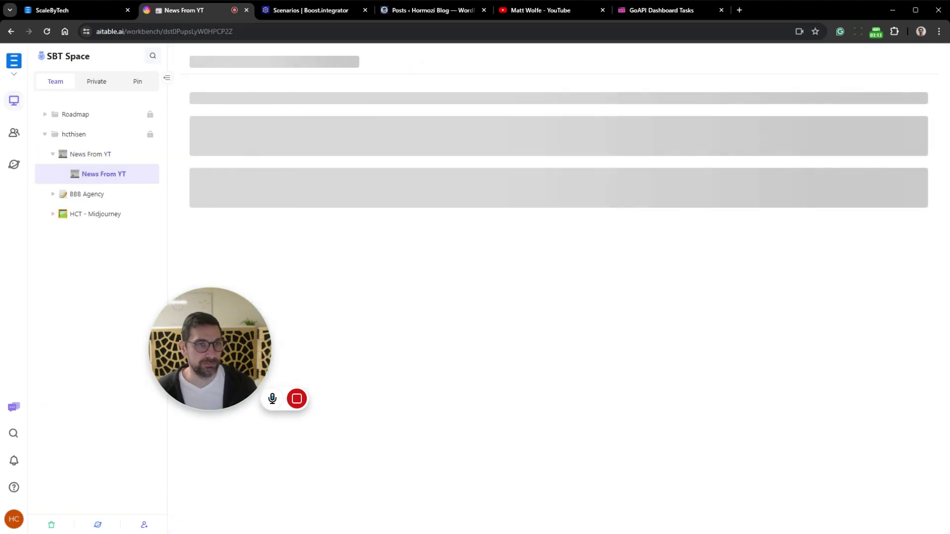
drag(232, 31, 177, 31)
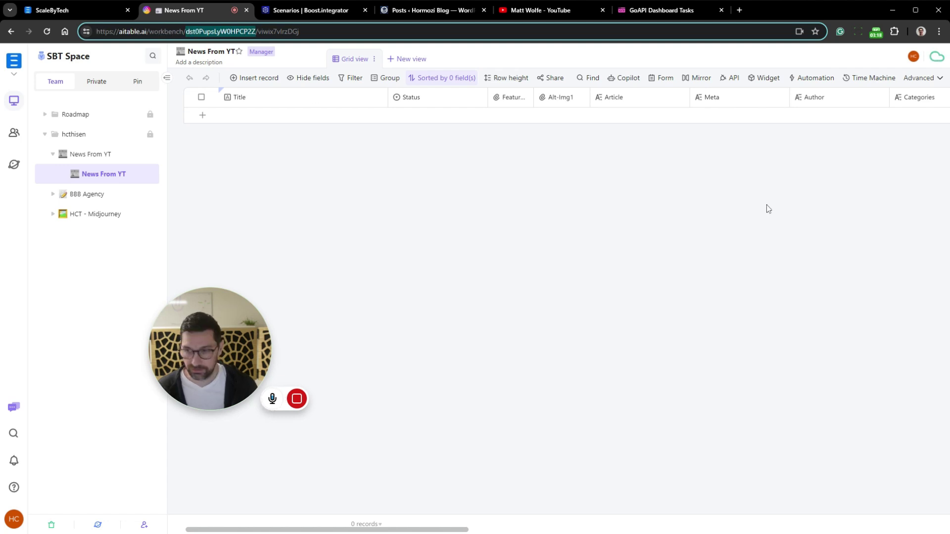
click(848, 216)
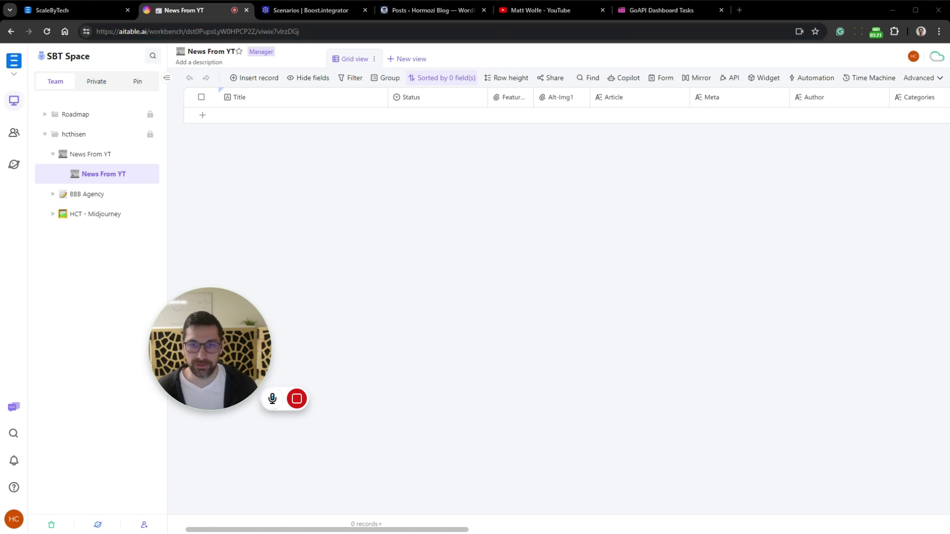
mouse_move(177, 338)
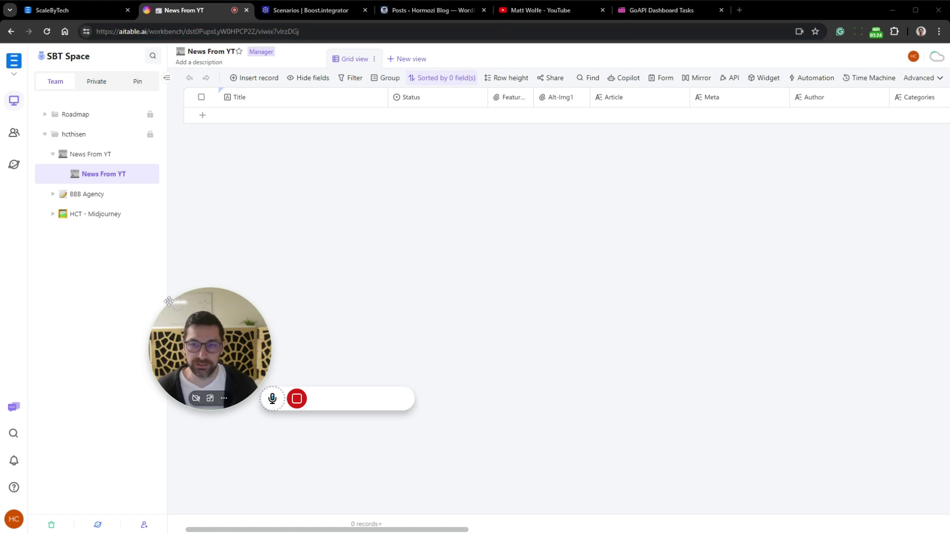
drag(177, 338, 101, 398)
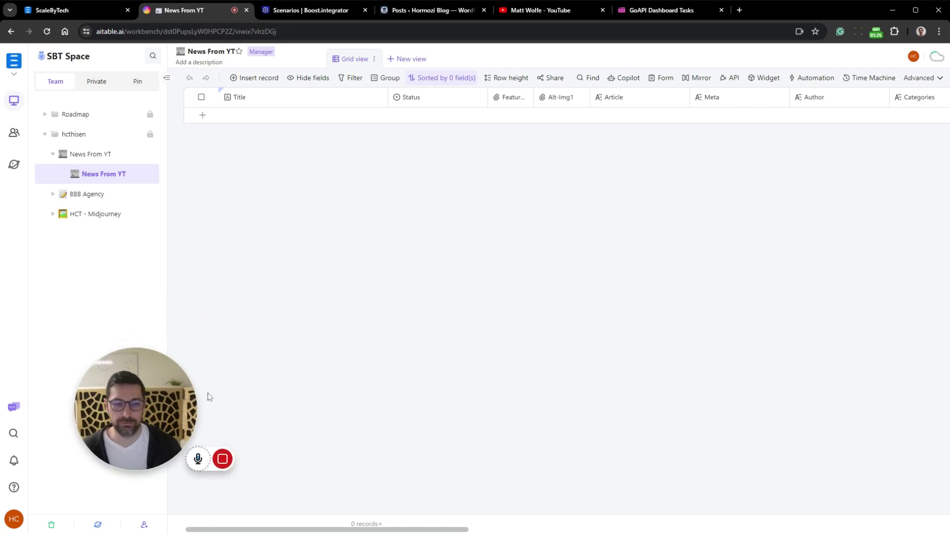
click(66, 12)
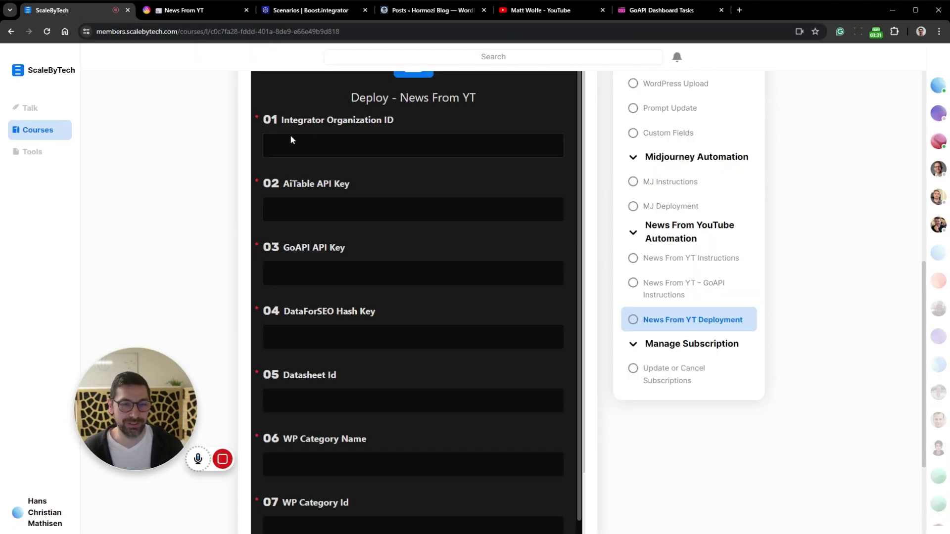
click(534, 15)
double_click(198, 31)
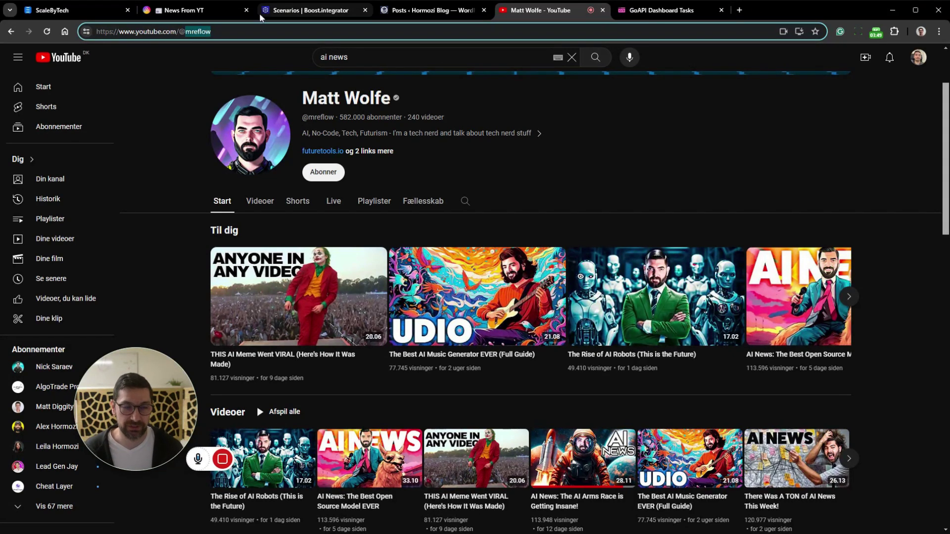
Check Boost.space's Webhooks and Scenarios lists, then return to the ScaleByTech deployment page
click(300, 12)
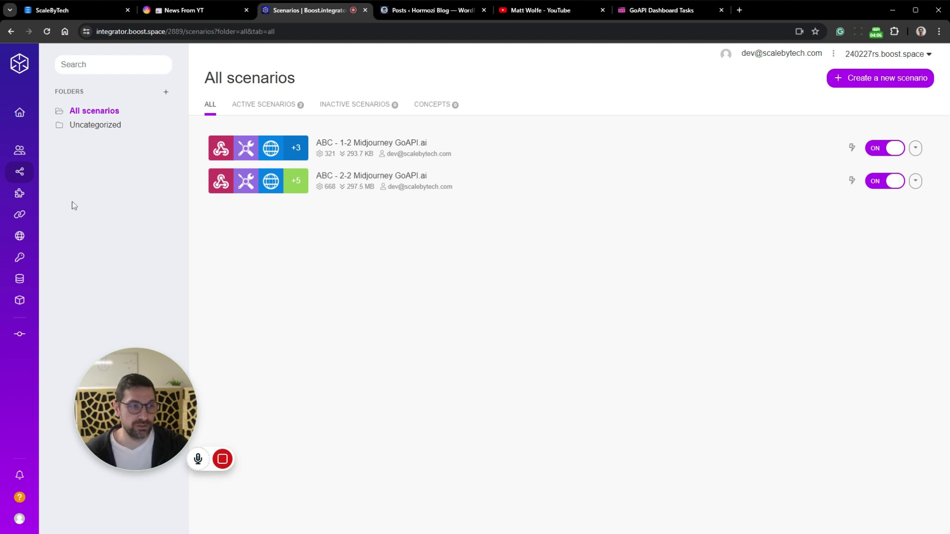
click(36, 238)
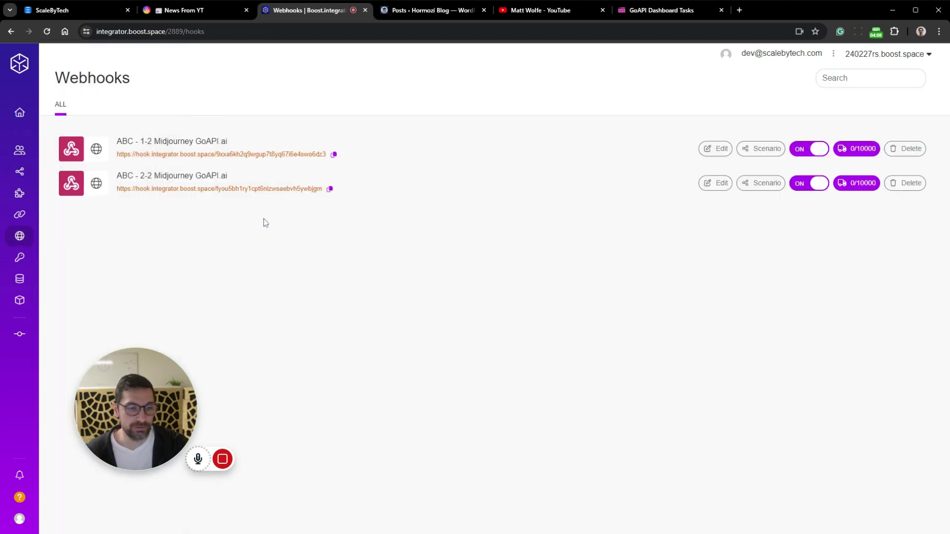
click(32, 166)
click(91, 11)
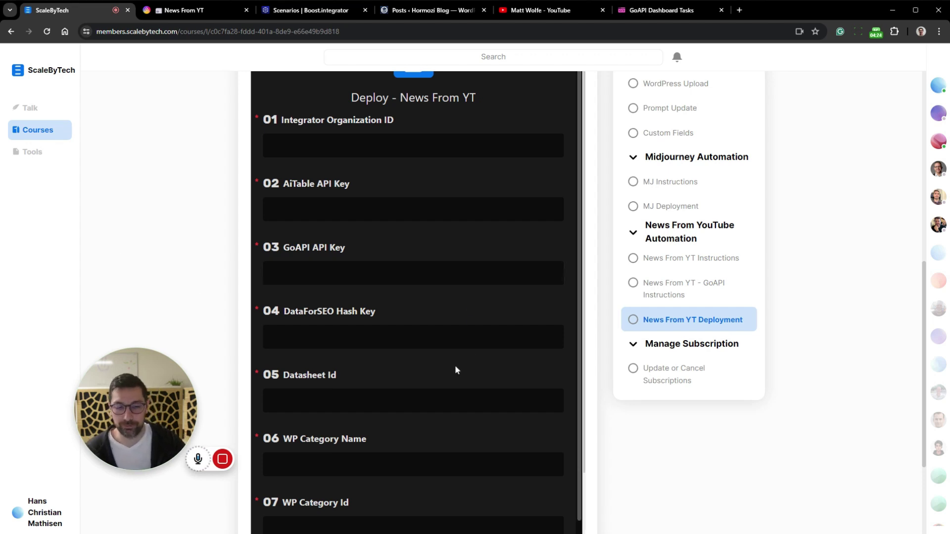
Enter placeholder values in the Integrator Organization ID and AiTable API Key fields
click(331, 151)
text(asda)
key(Tab)
text(asd)
Reload the Boost.space scenarios, switch on News From YT - 06, and open the News From YT folder
click(280, 17)
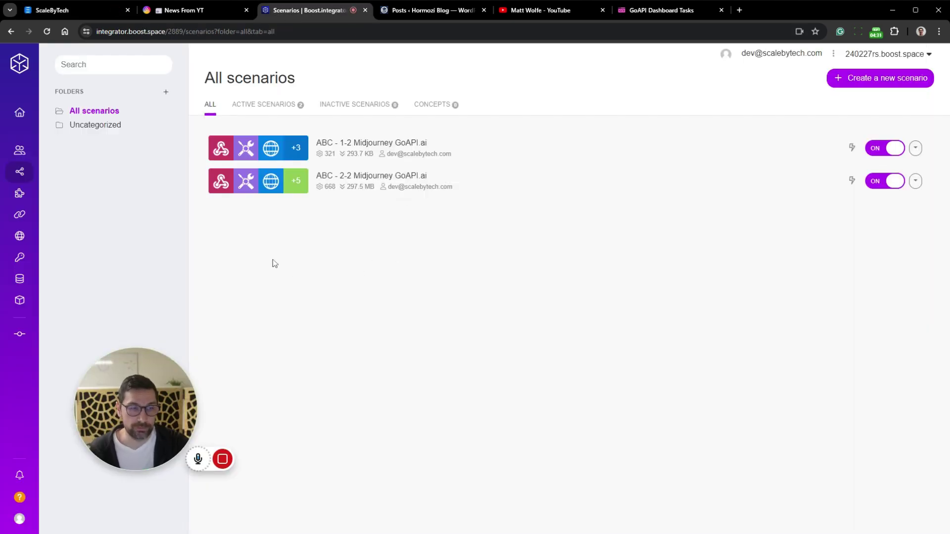
click(46, 31)
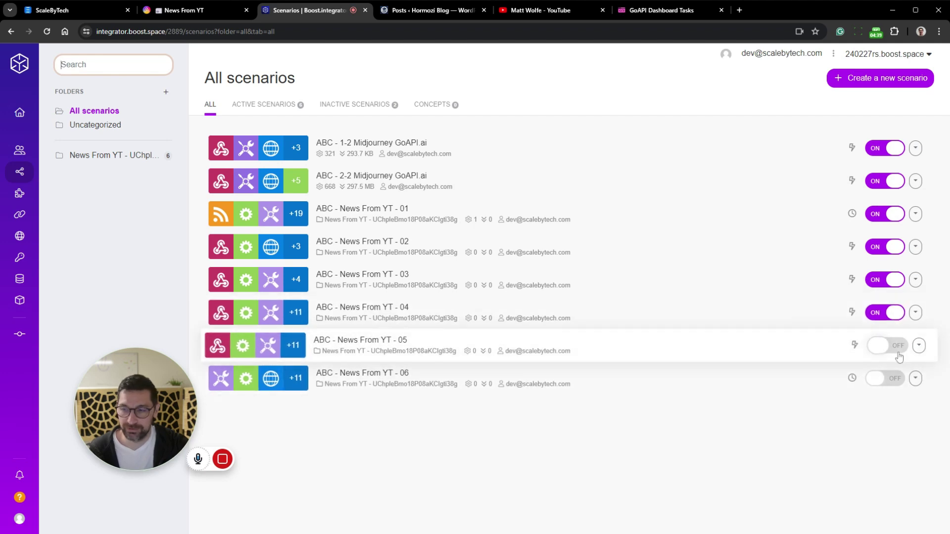
click(47, 32)
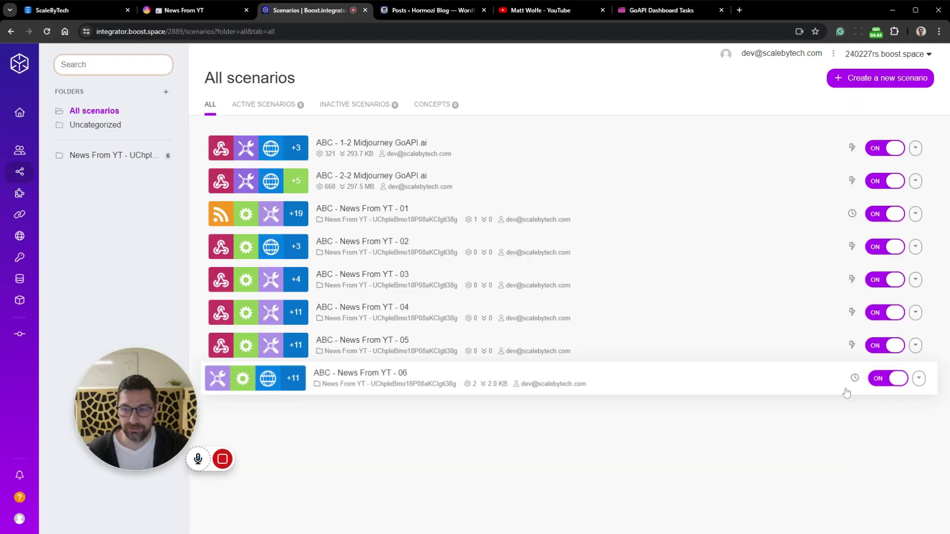
click(97, 158)
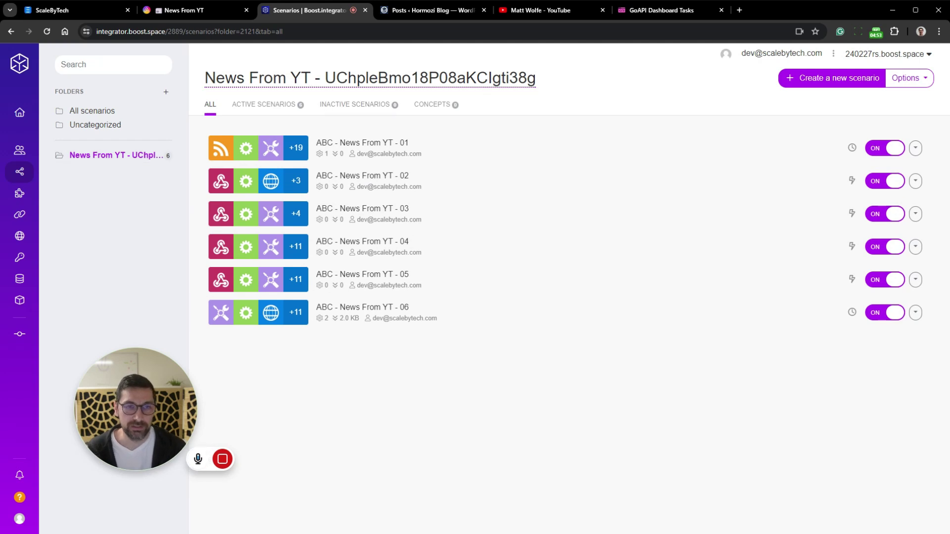
drag(325, 77, 547, 75)
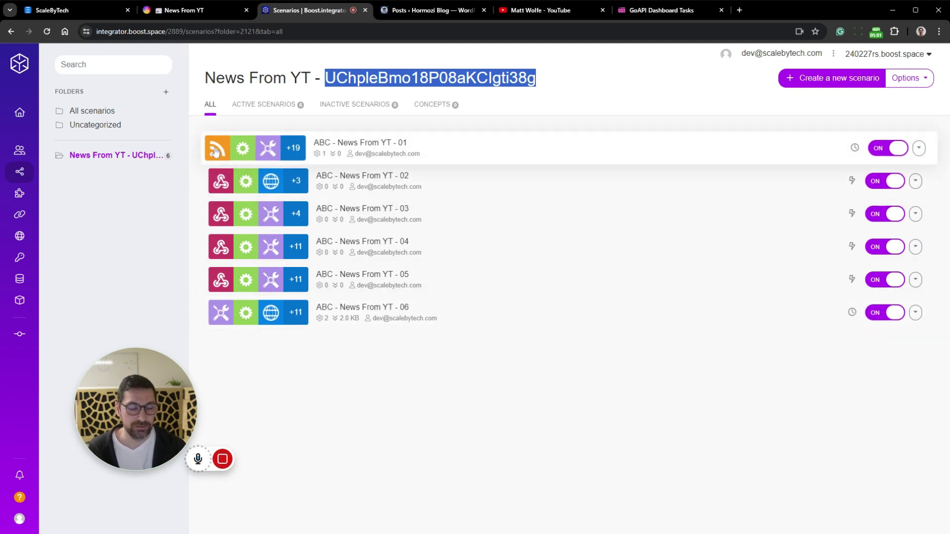
Open the ABC - News From YT - 01 scenario and check the channel ID in the RSS feed URL
click(324, 144)
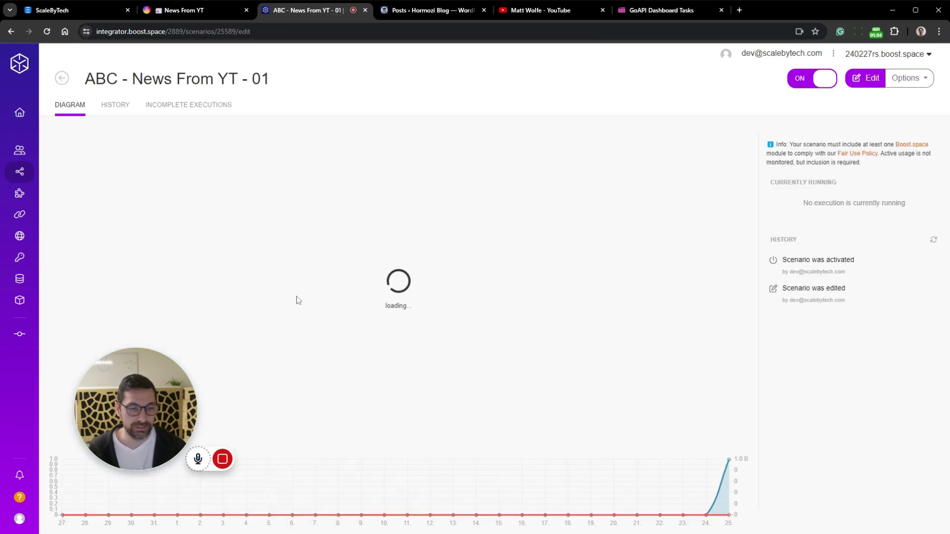
click(423, 227)
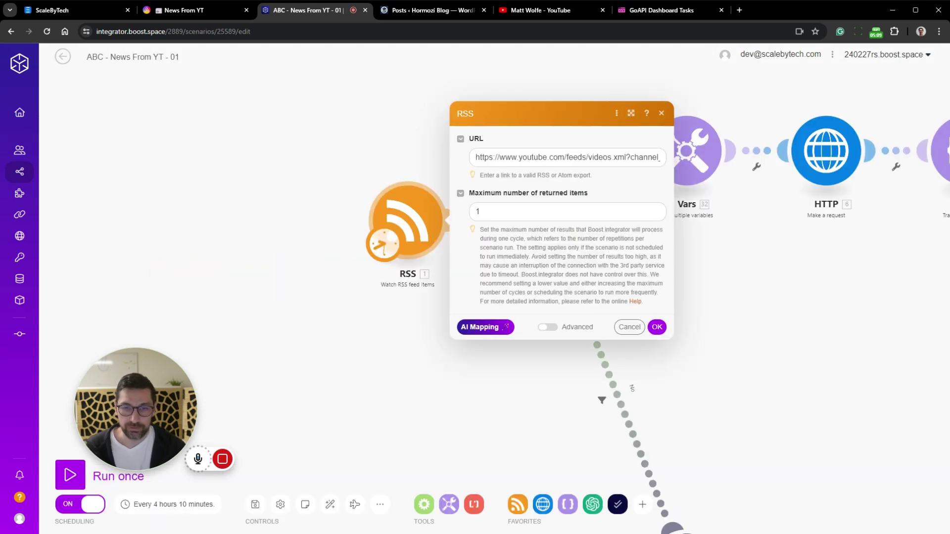
drag(611, 157, 663, 157)
click(593, 158)
drag(554, 157, 661, 157)
click(413, 198)
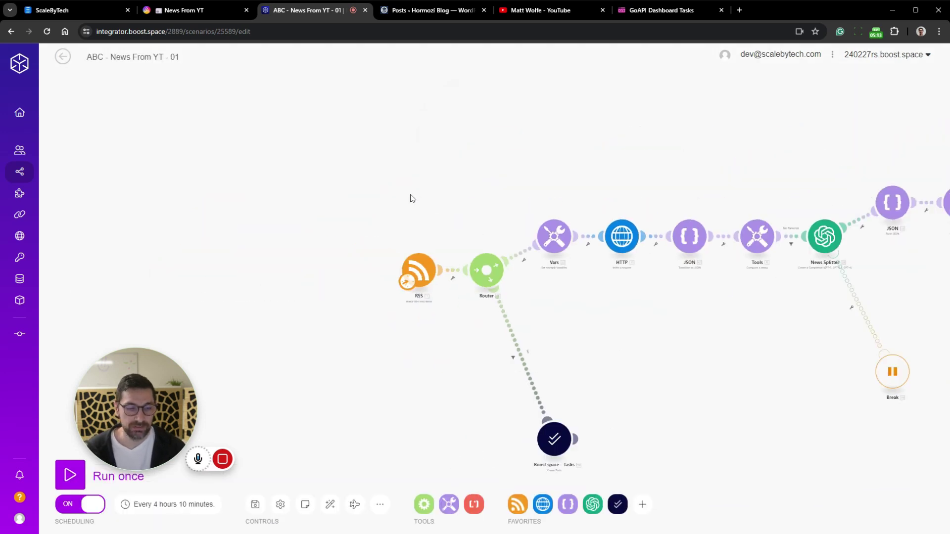
Pan along the scenario diagram to Send to Post Img and Blog Meta Description
click(63, 57)
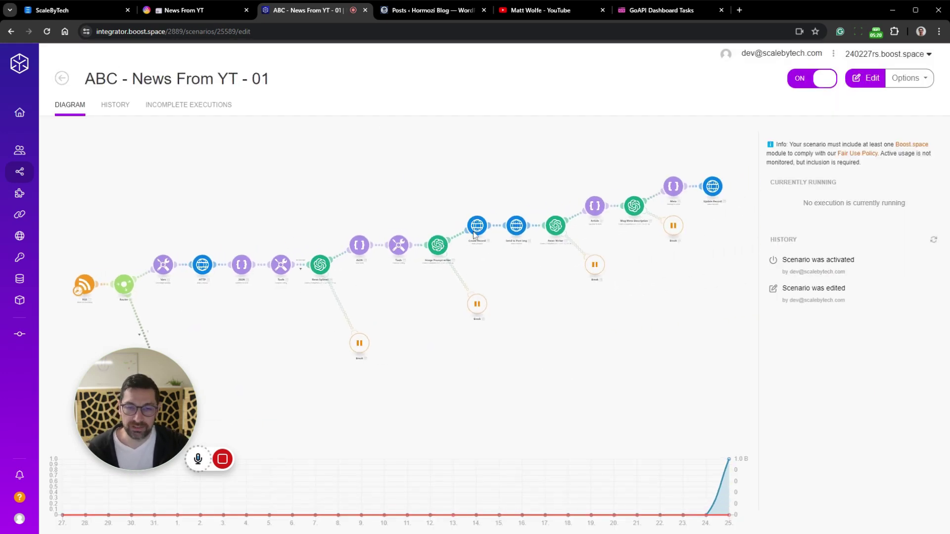
click(424, 303)
scroll(466, 251, up, 5)
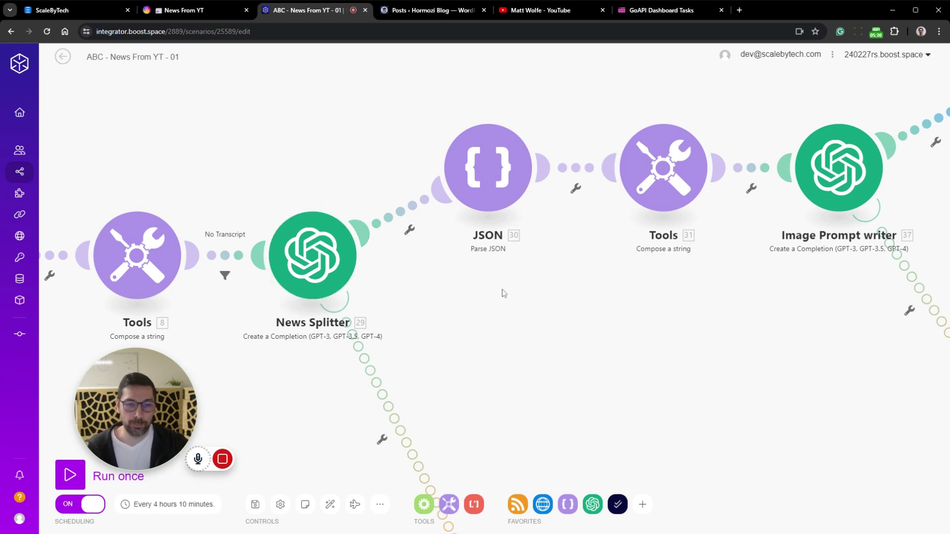
scroll(395, 314, down, 2)
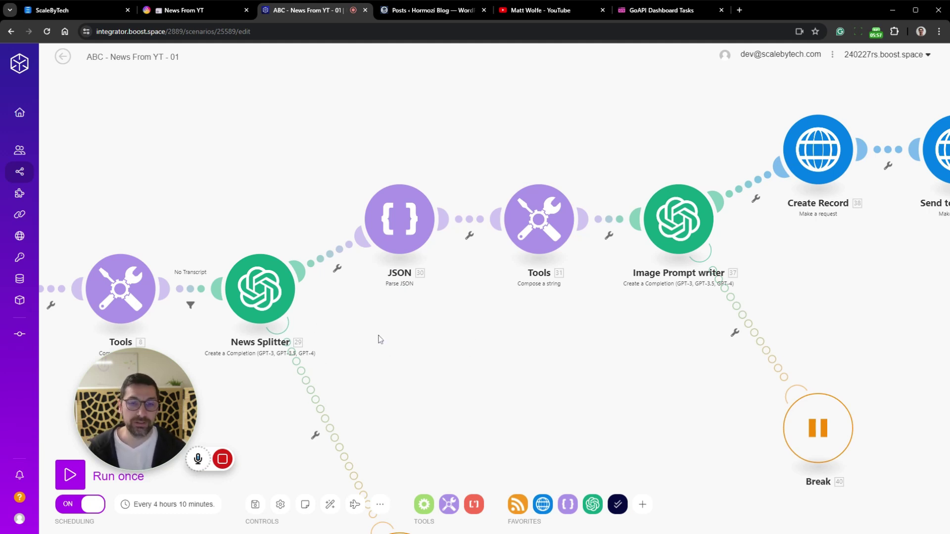
drag(597, 378, 513, 376)
scroll(513, 376, down, 2)
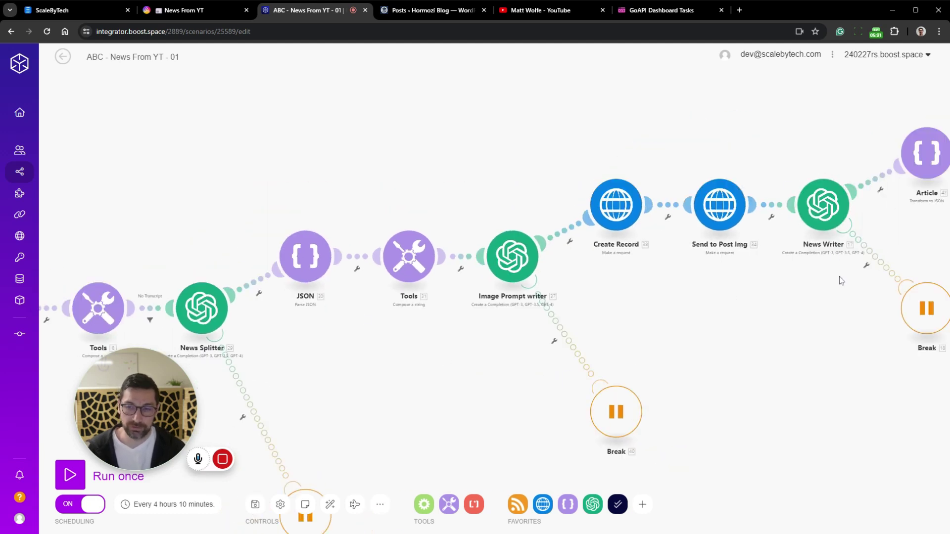
drag(796, 322, 683, 333)
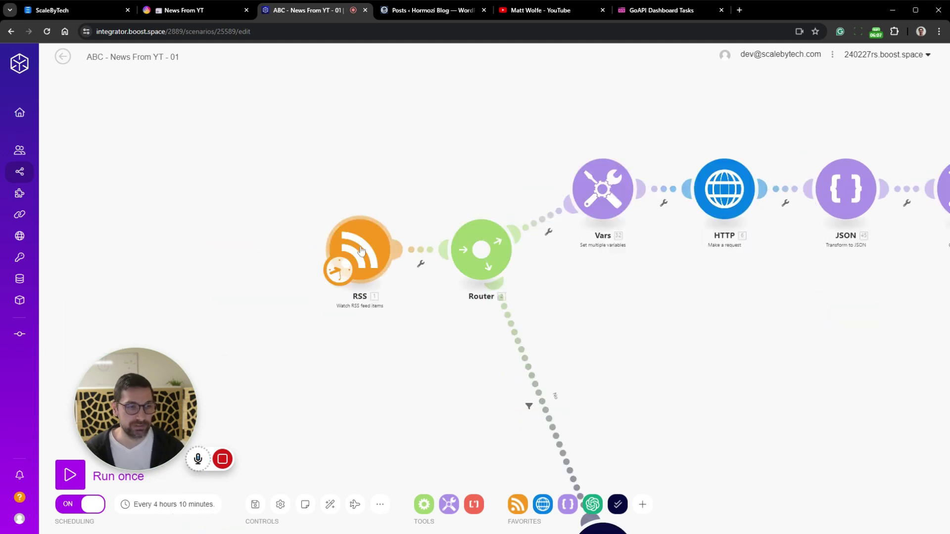
Review the webhooks list, then reopen the ABC - News From YT - 01 scenario
click(54, 236)
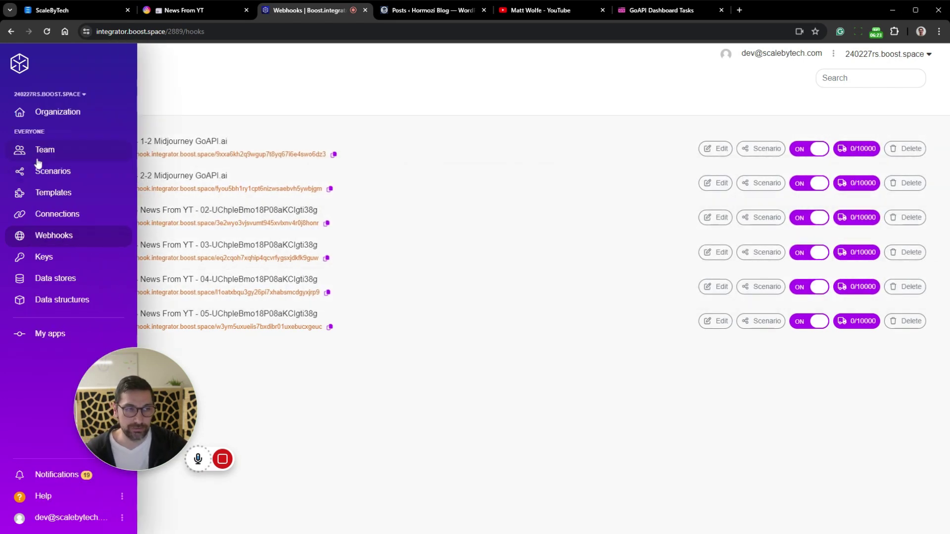
click(55, 171)
click(342, 218)
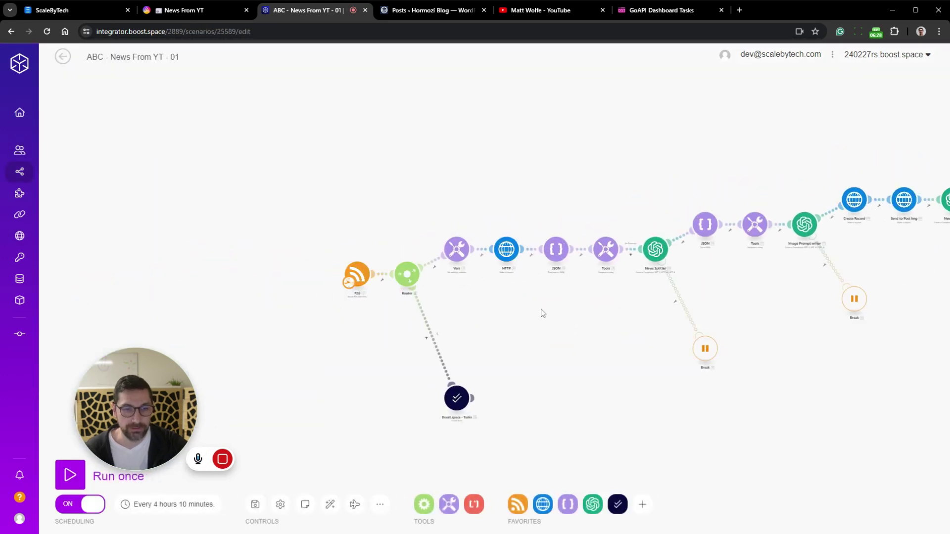
Set the RSS start item to 'AI News: The Best Open Source Model EVER' and run once
scroll(326, 270, up, 6)
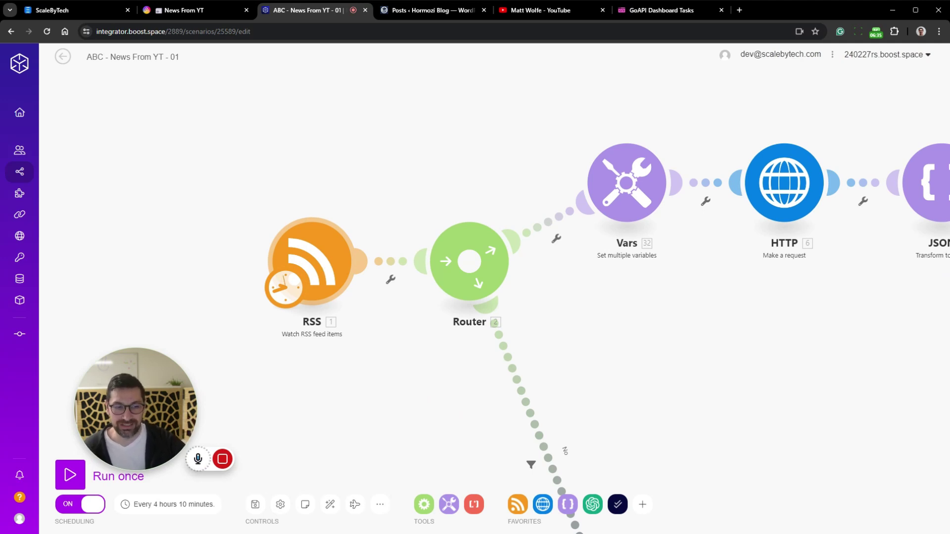
right_click(323, 267)
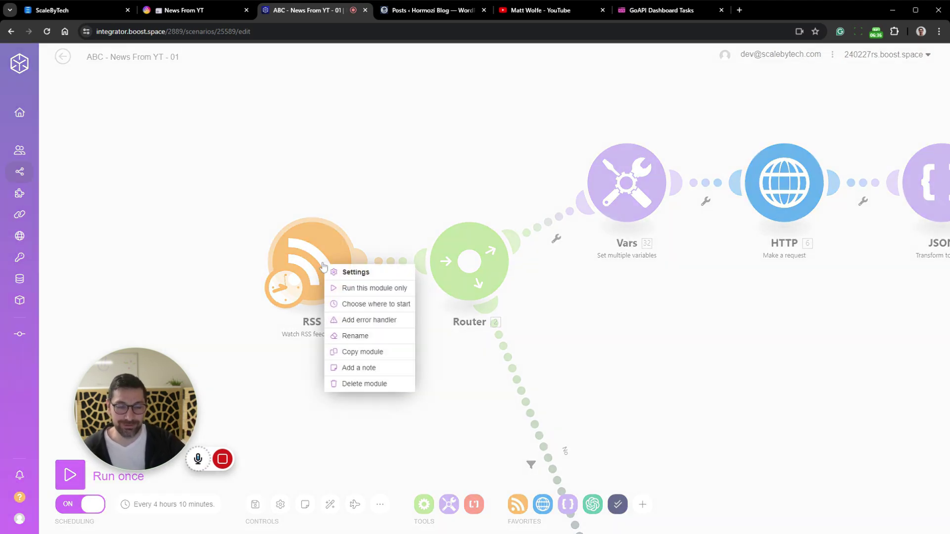
click(391, 305)
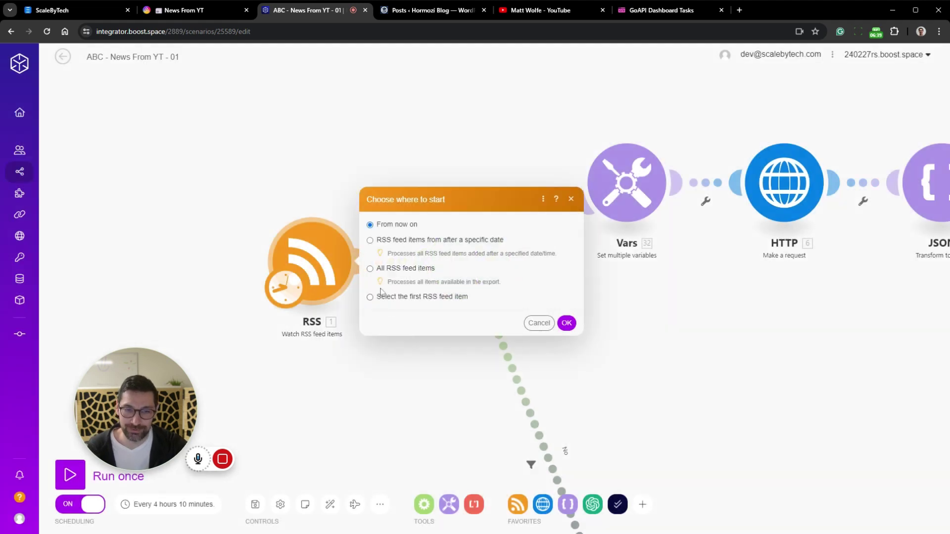
click(379, 298)
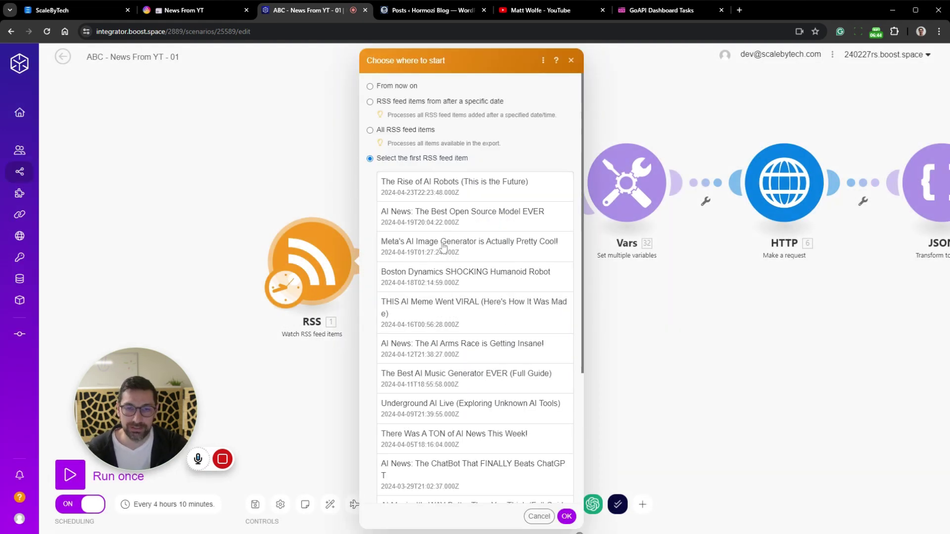
click(432, 216)
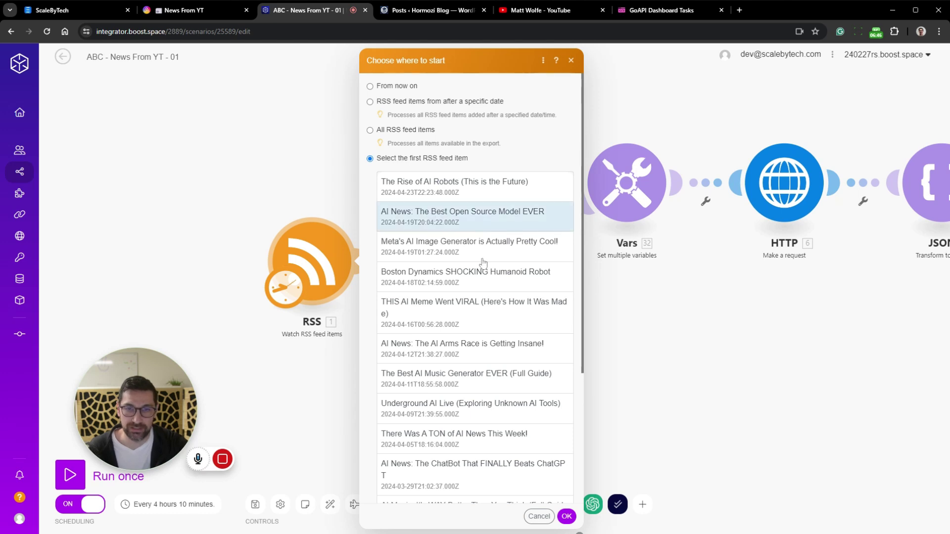
click(567, 517)
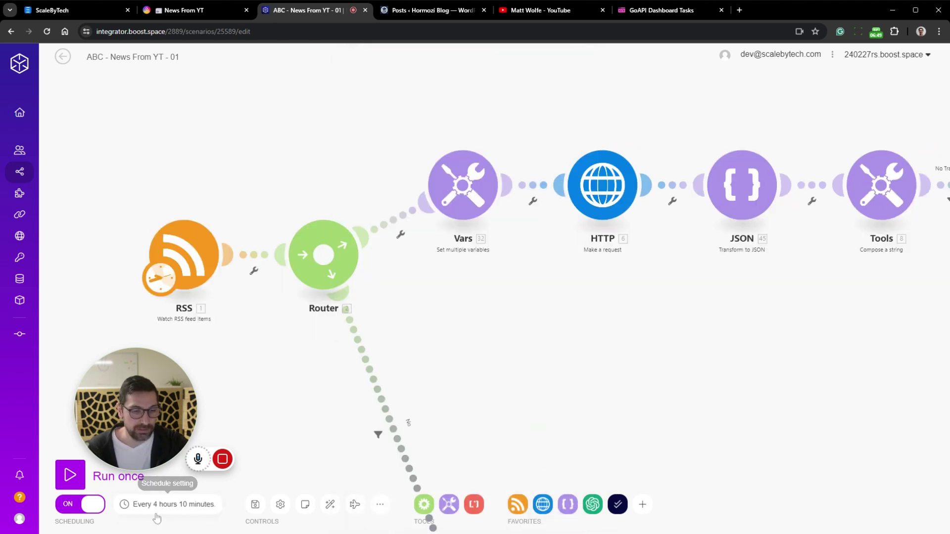
click(69, 475)
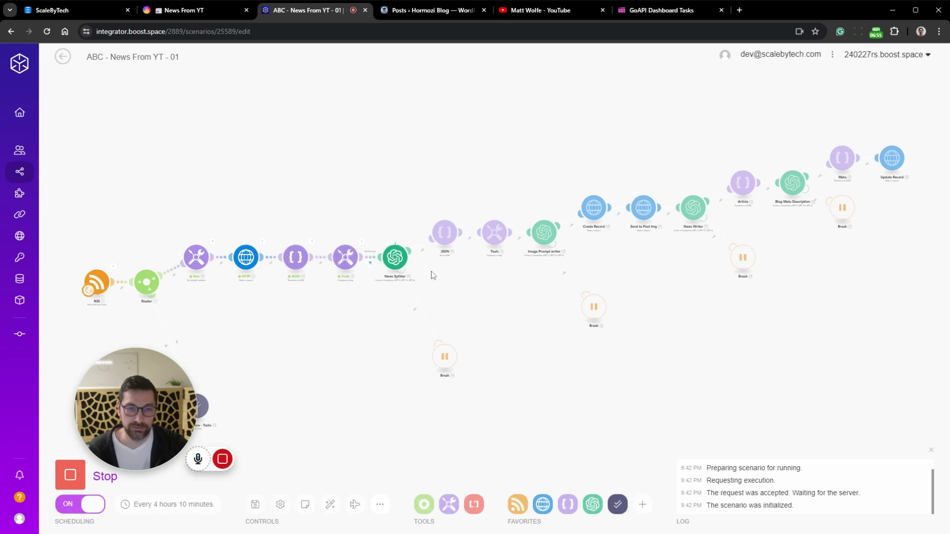
Pan the running scenario to Send to Post Img, then check the News From YT table for records
scroll(391, 307, up, 5)
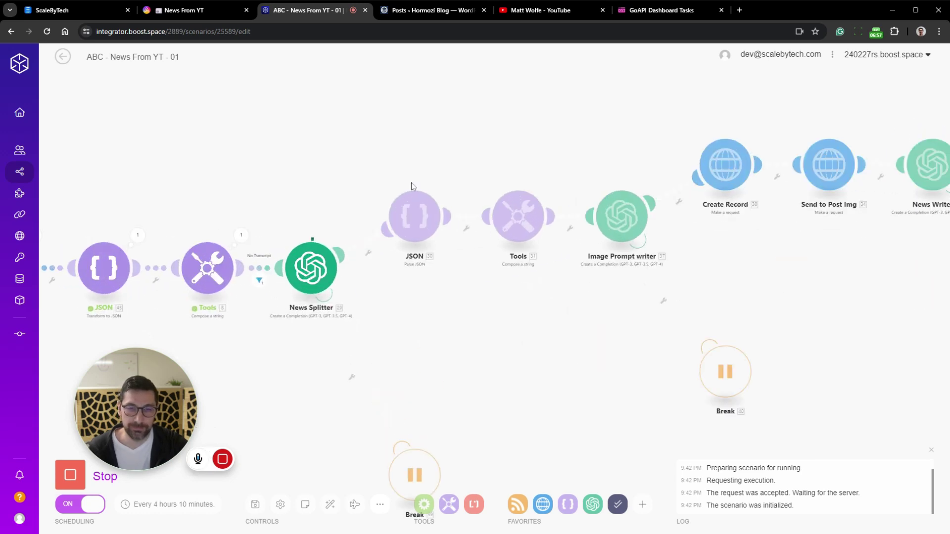
scroll(436, 244, up, 2)
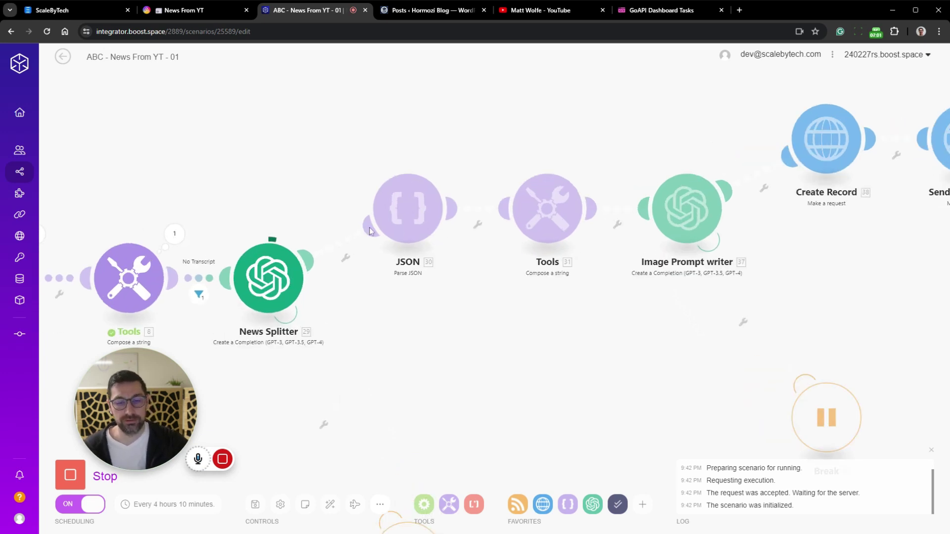
drag(495, 286, 410, 275)
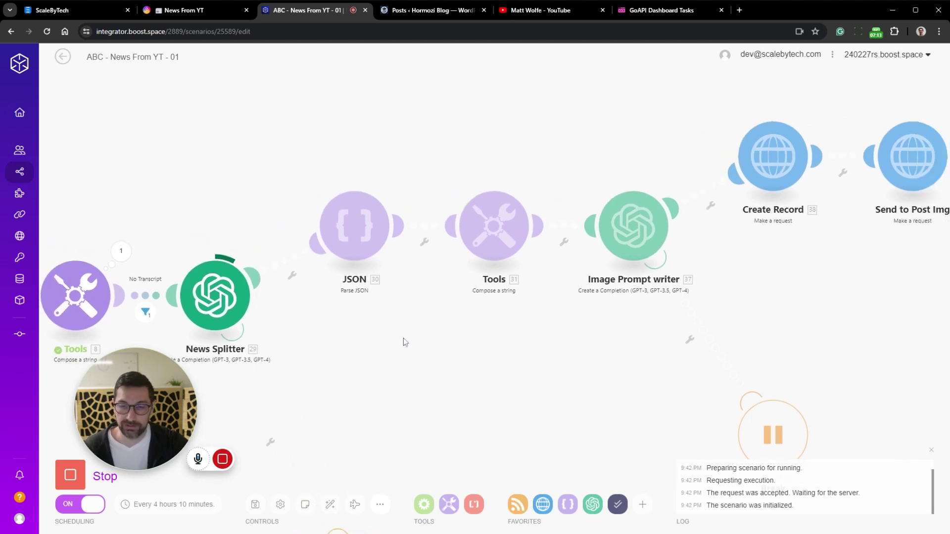
click(188, 10)
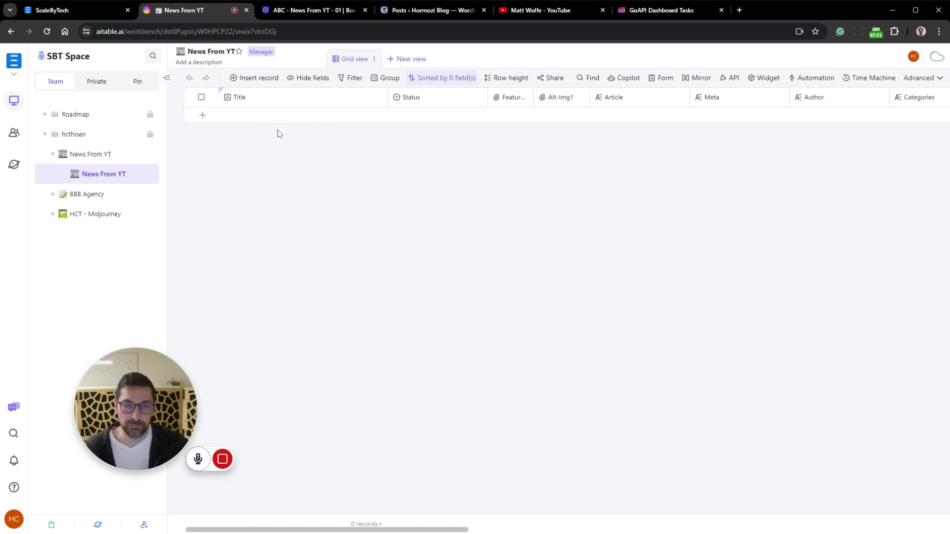
Inspect the JSON module's four parsed news titles, close its output, and zoom out the canvas
click(286, 7)
click(396, 189)
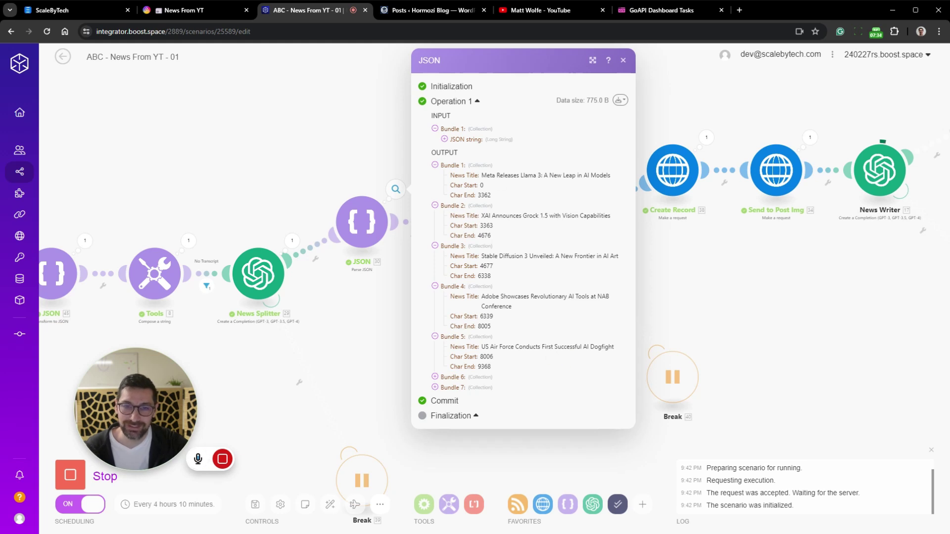
drag(493, 176, 450, 176)
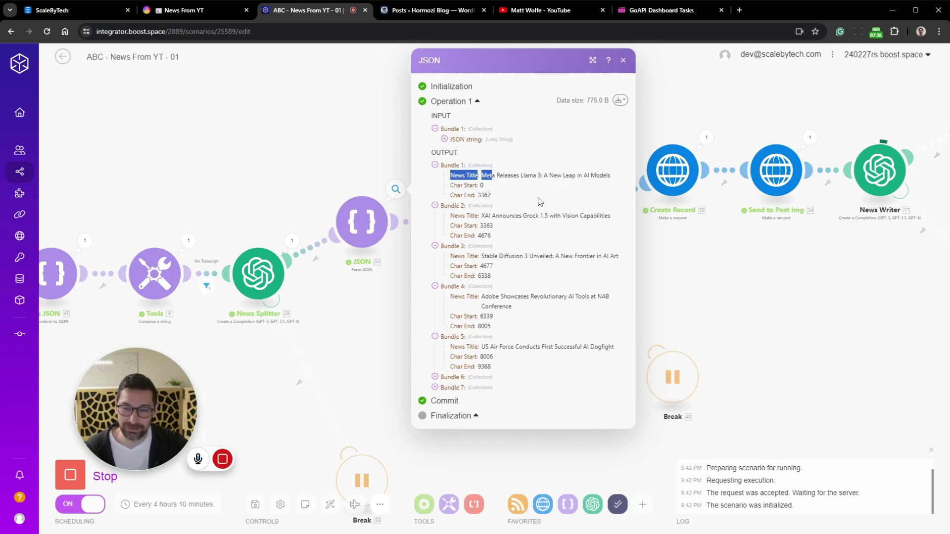
drag(483, 216, 563, 216)
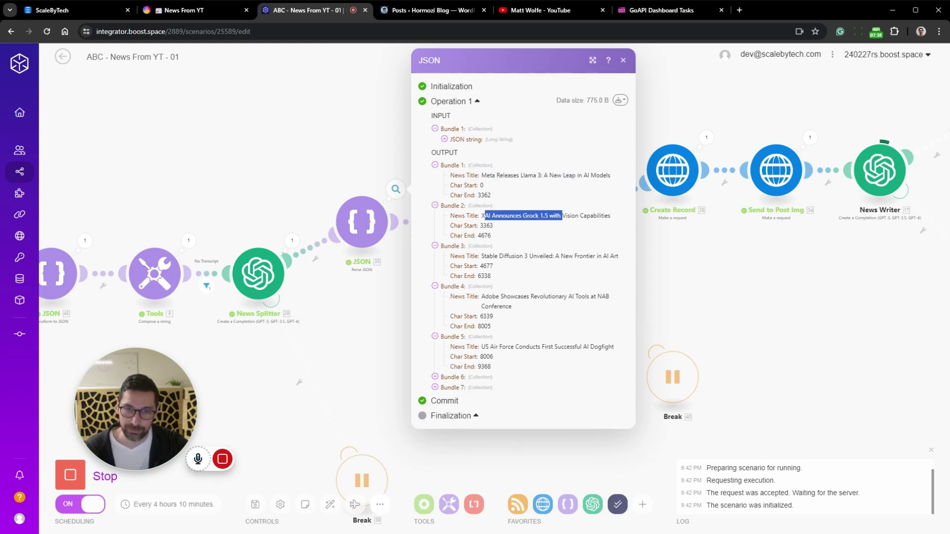
drag(492, 256, 561, 255)
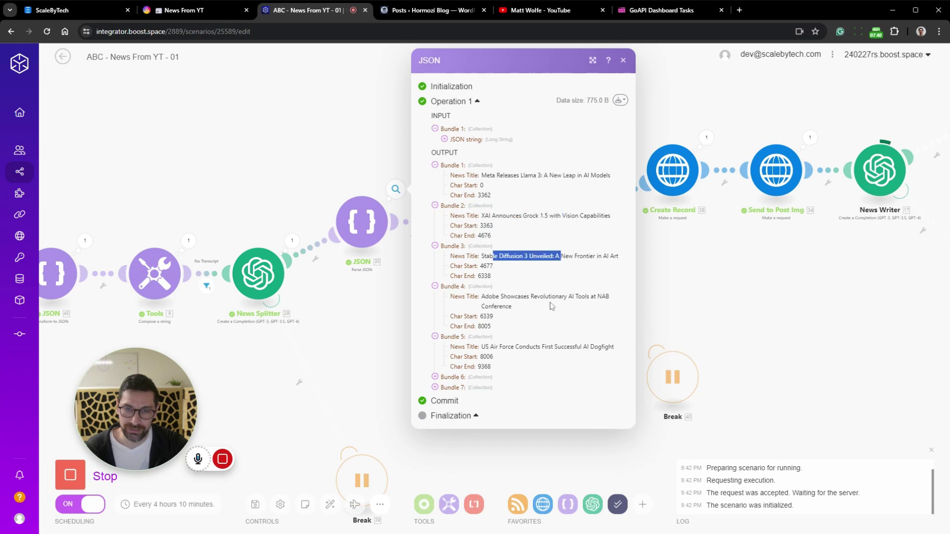
drag(488, 297, 578, 297)
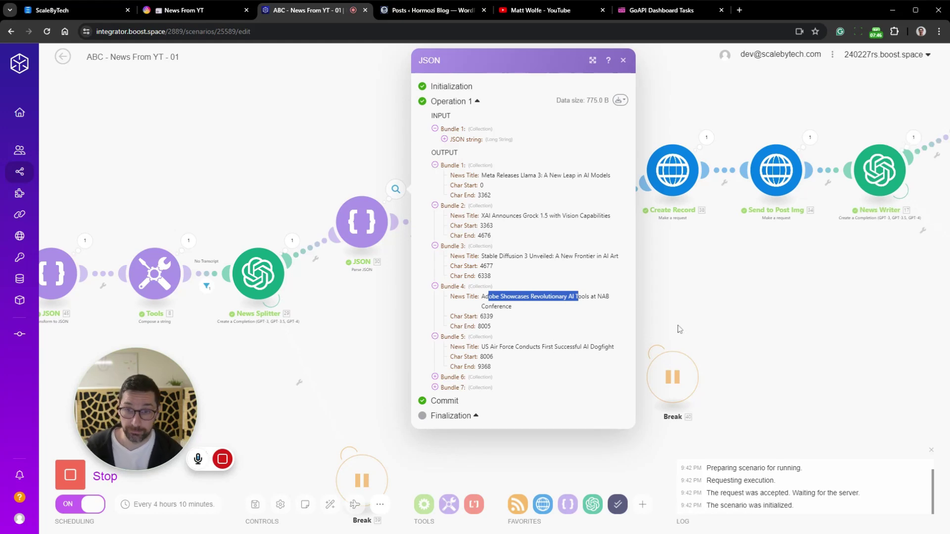
click(787, 303)
scroll(787, 304, down, 5)
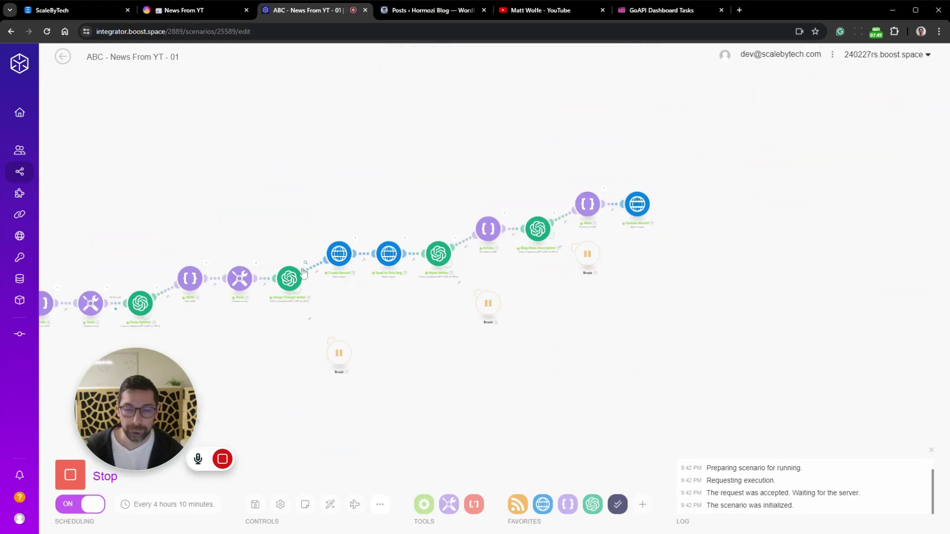
Bring up the News From YT datasheet with its two Article Scraped records
click(192, 10)
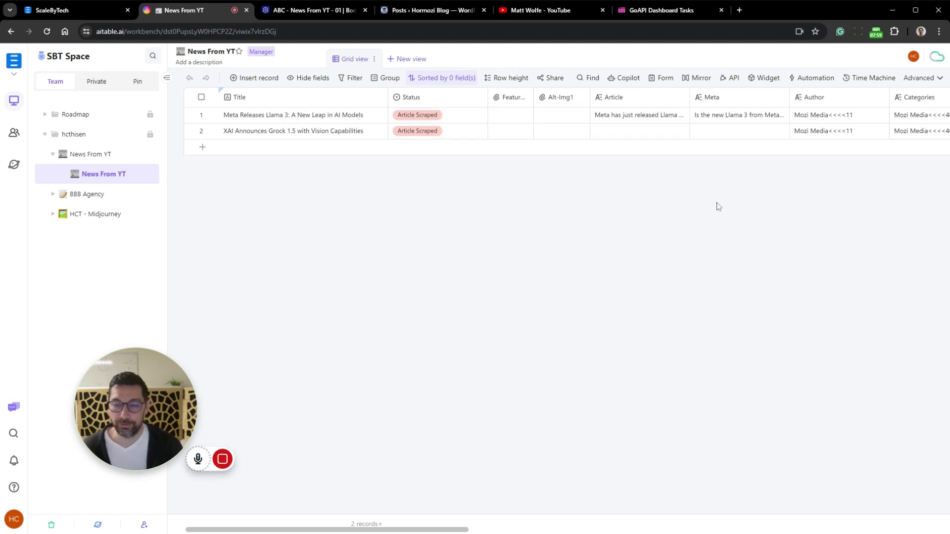
Show the Hormozi Blog's WordPress Posts list of 1,091 published posts
click(419, 11)
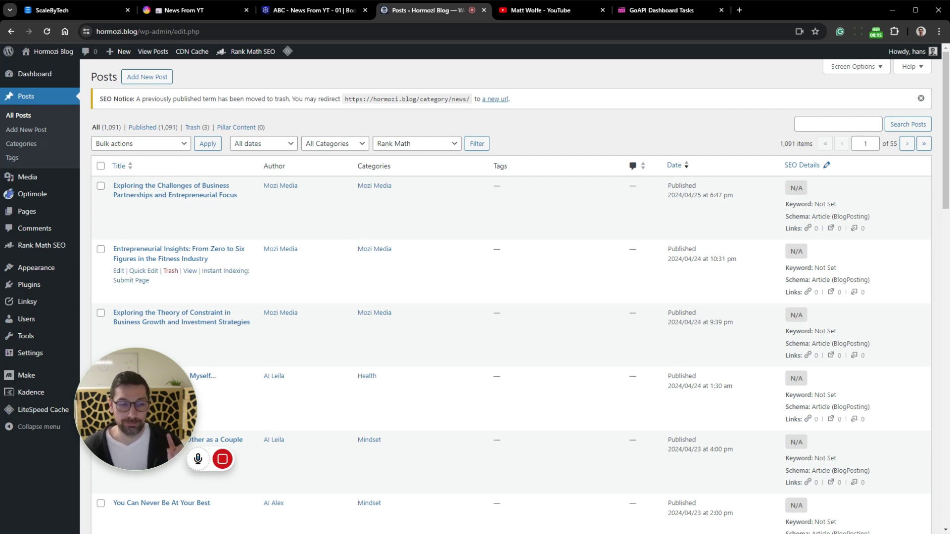
mouse_move(66, 55)
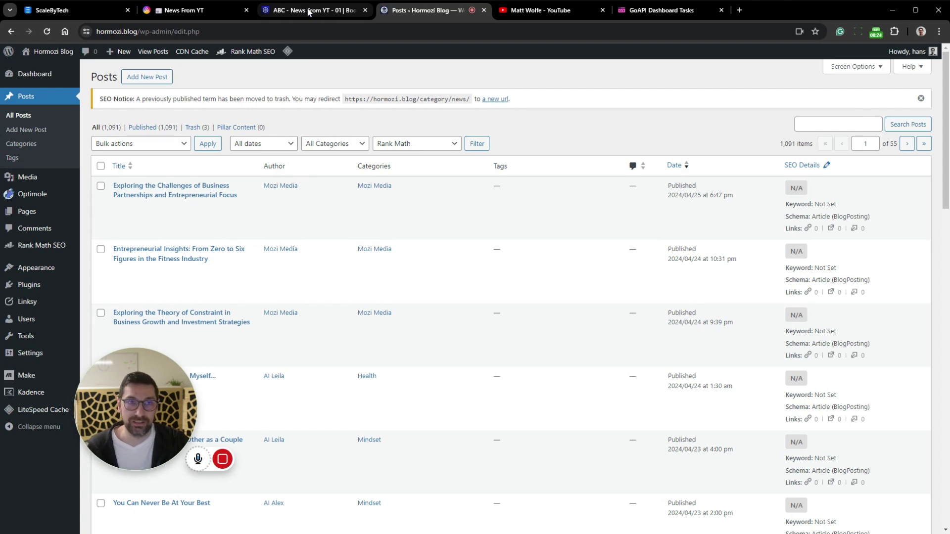
Expand the Meta Releases Llama 3 record with the Activity panel hidden
click(183, 10)
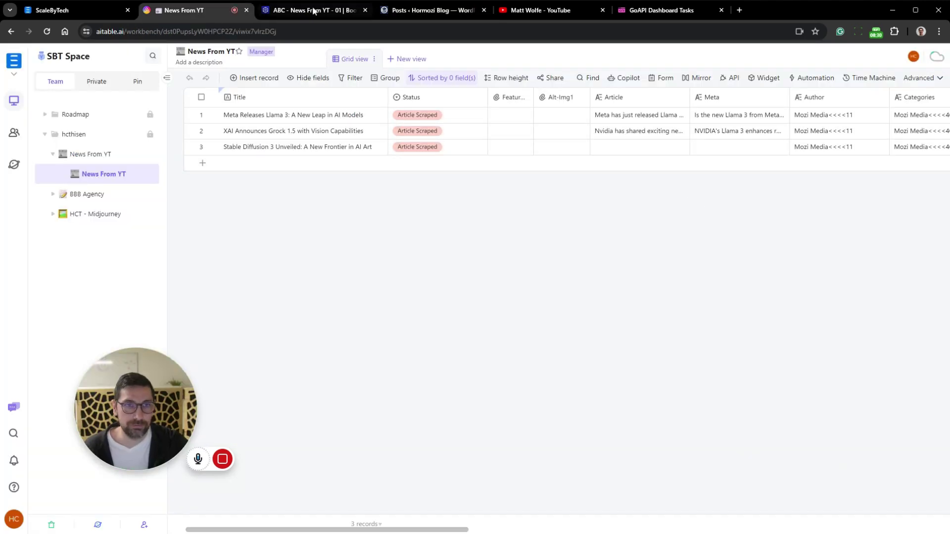
click(647, 124)
click(695, 99)
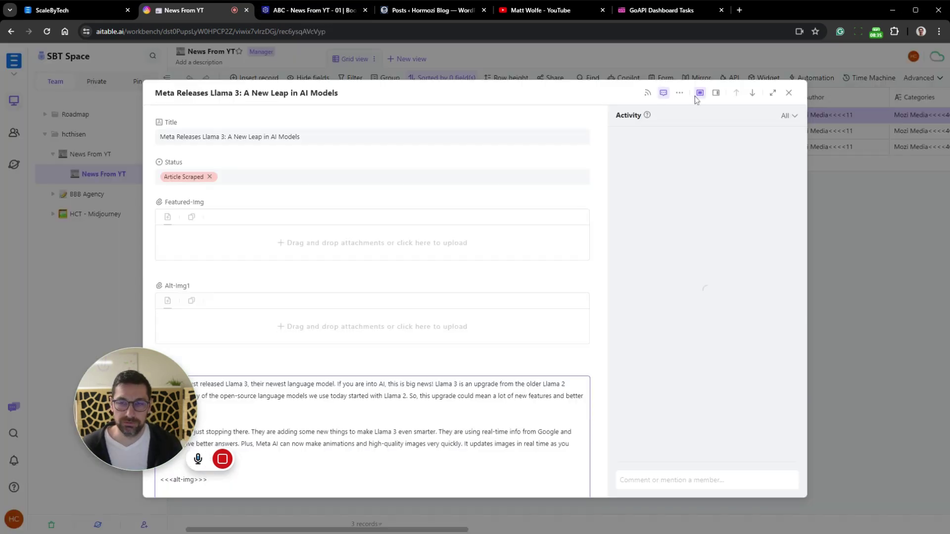
click(664, 93)
Select the <<<alt-img>>> placeholder in its Article, close the record, and view GoAPI tasks
scroll(473, 297, down, 4)
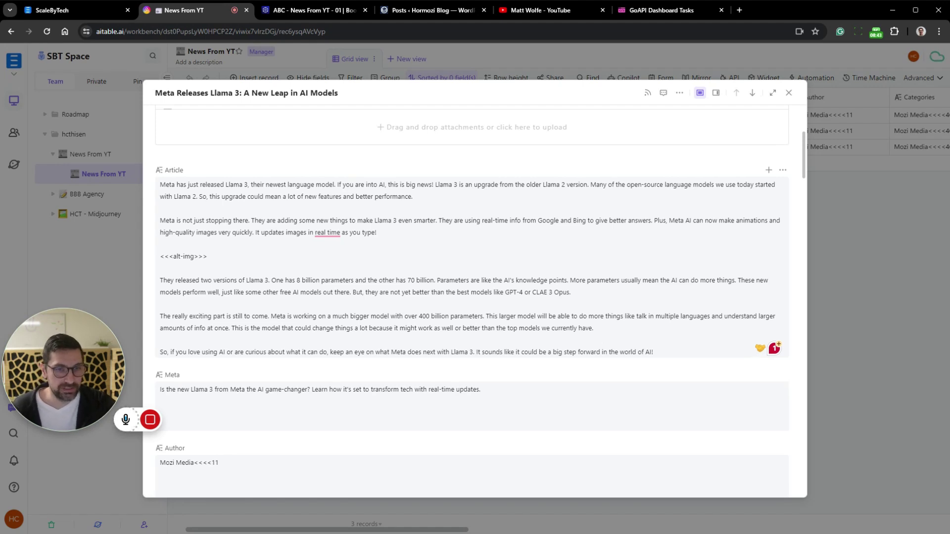
drag(181, 256, 207, 256)
key(shift+Left)
key(shift+Left)
key(shift+Left)
key(shift+Left)
key(shift+Left)
key(shift+Left)
key(shift+Left)
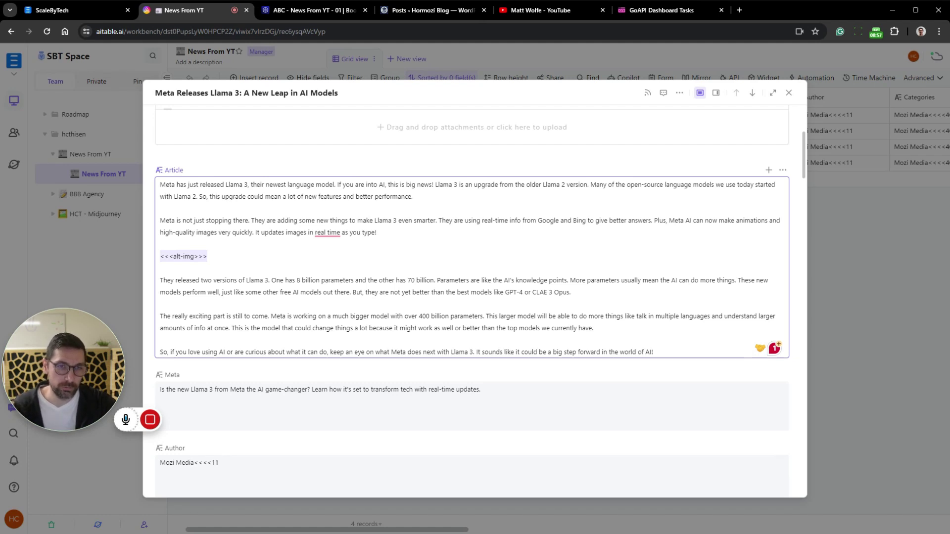
click(827, 283)
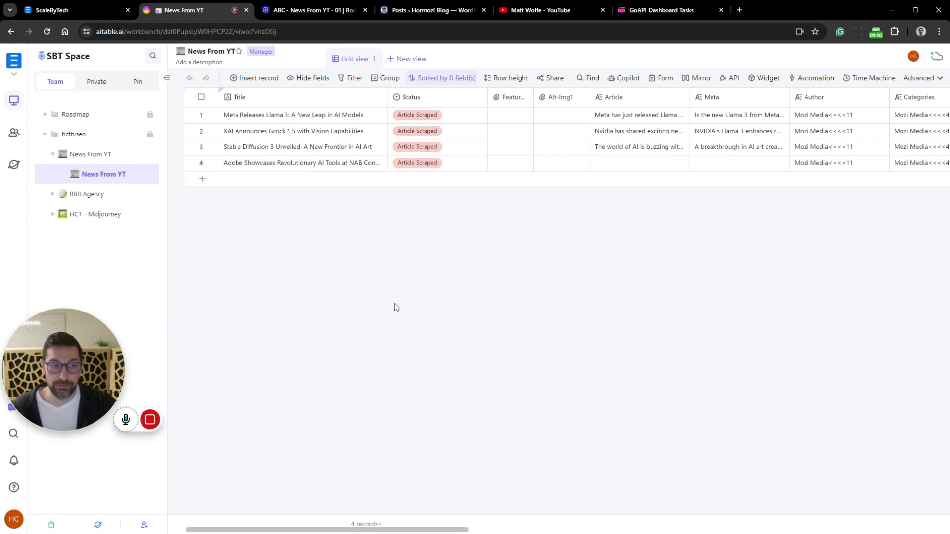
click(652, 14)
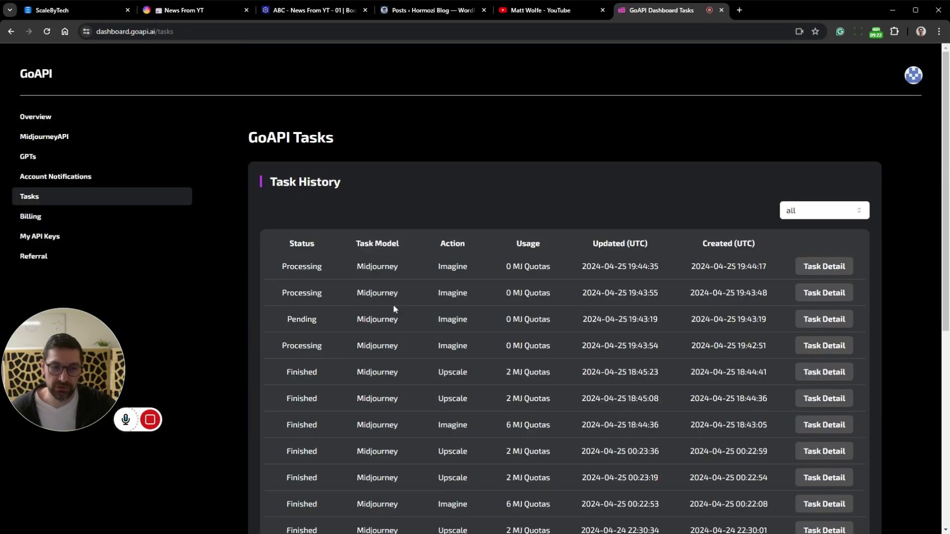
drag(286, 266, 554, 405)
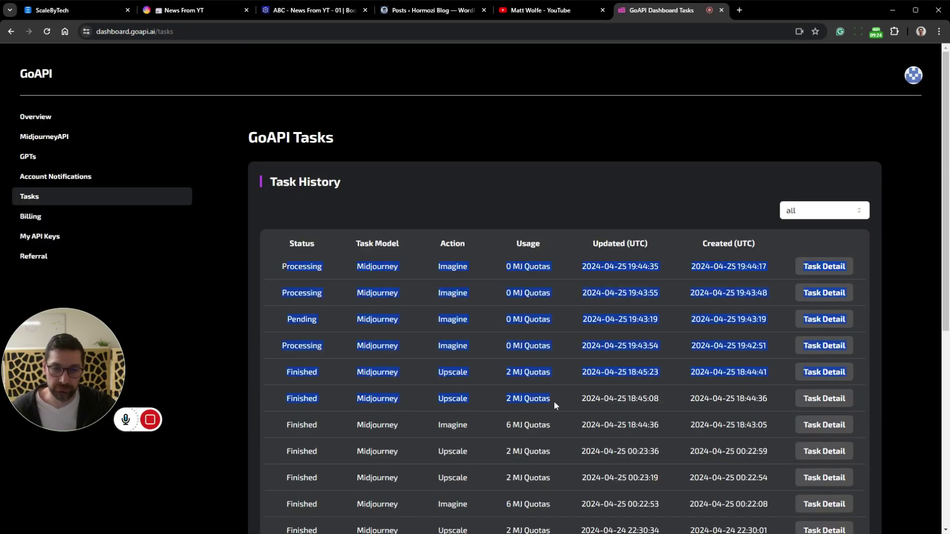
click(553, 345)
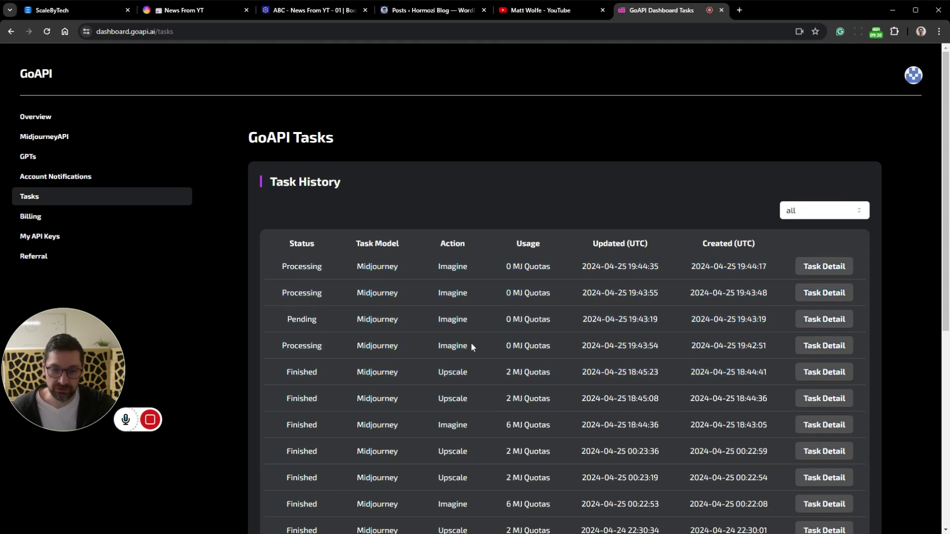
scroll(465, 286, down, 2)
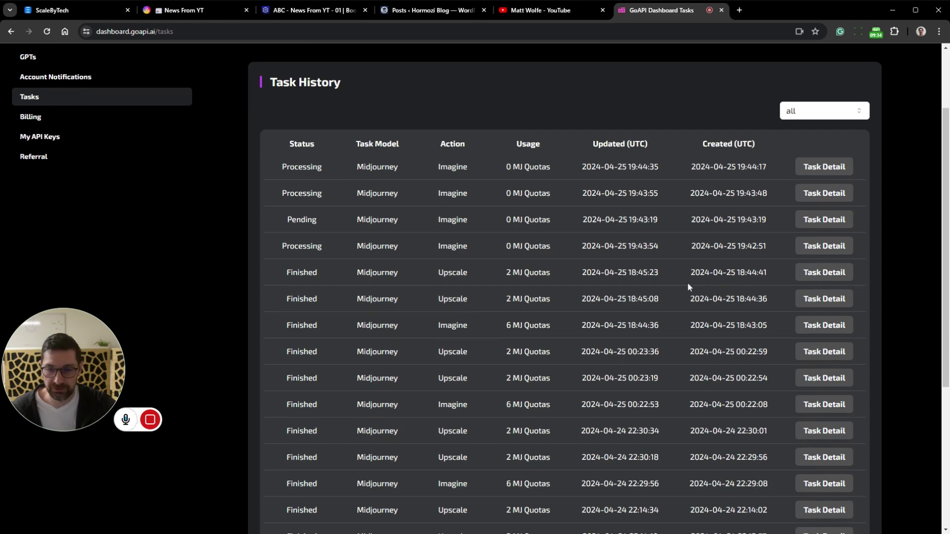
scroll(687, 286, up, 2)
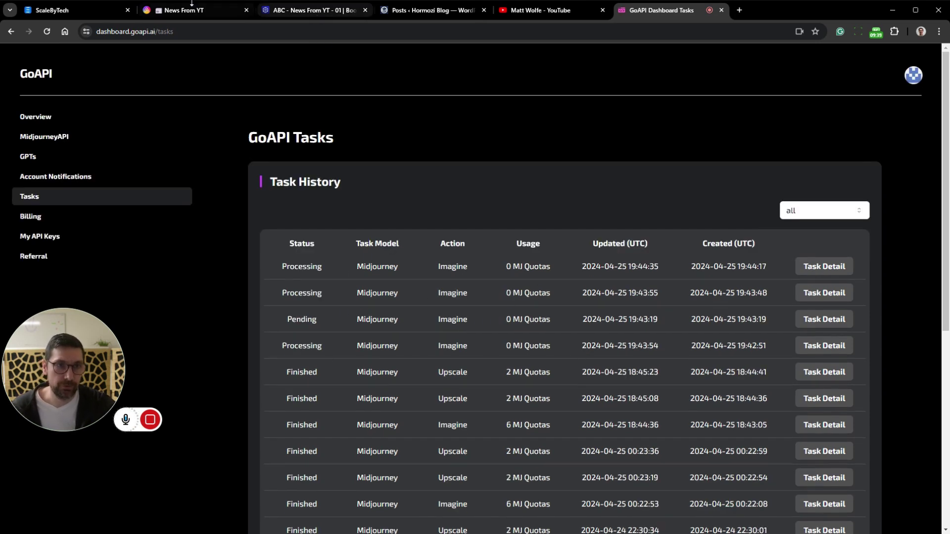
Open the All scenarios list in Boost.space, then return to the six-record News From YT table
click(316, 11)
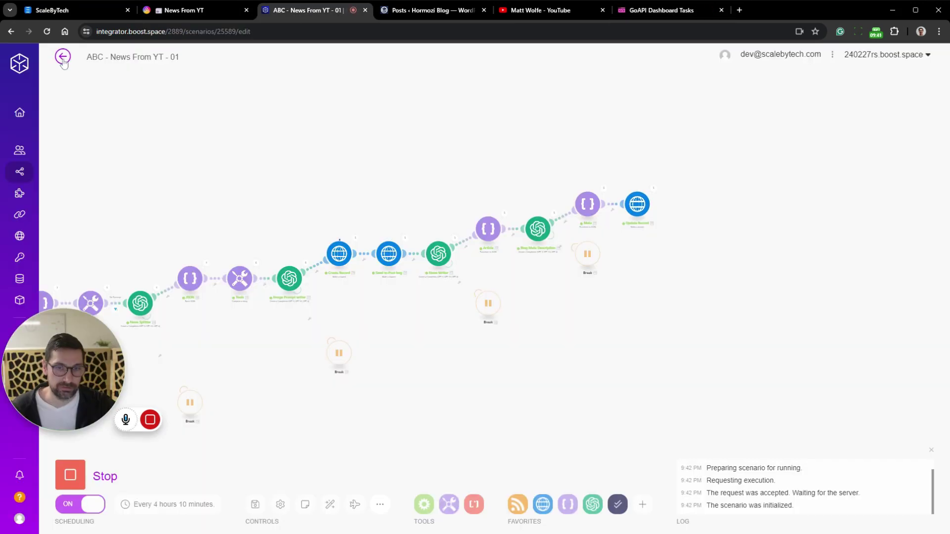
scroll(589, 195, up, 3)
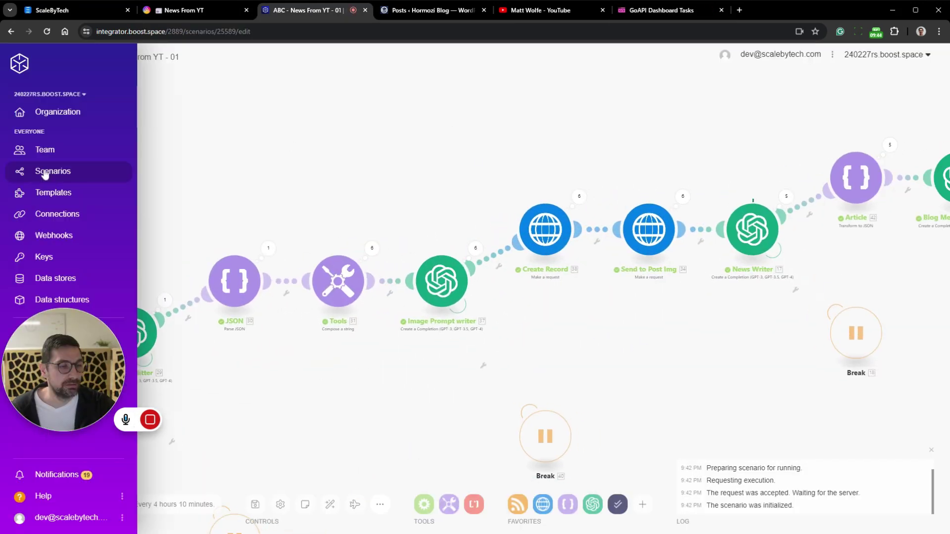
click(30, 172)
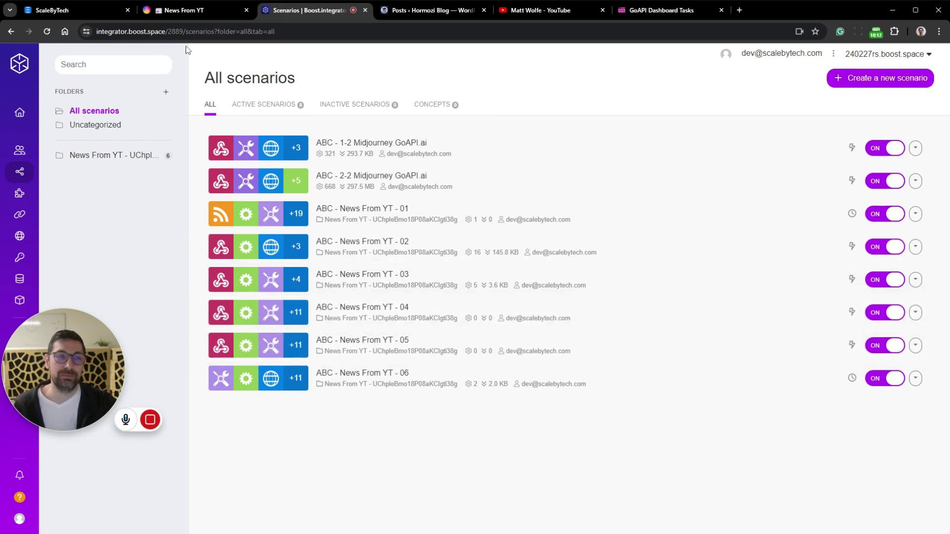
click(188, 10)
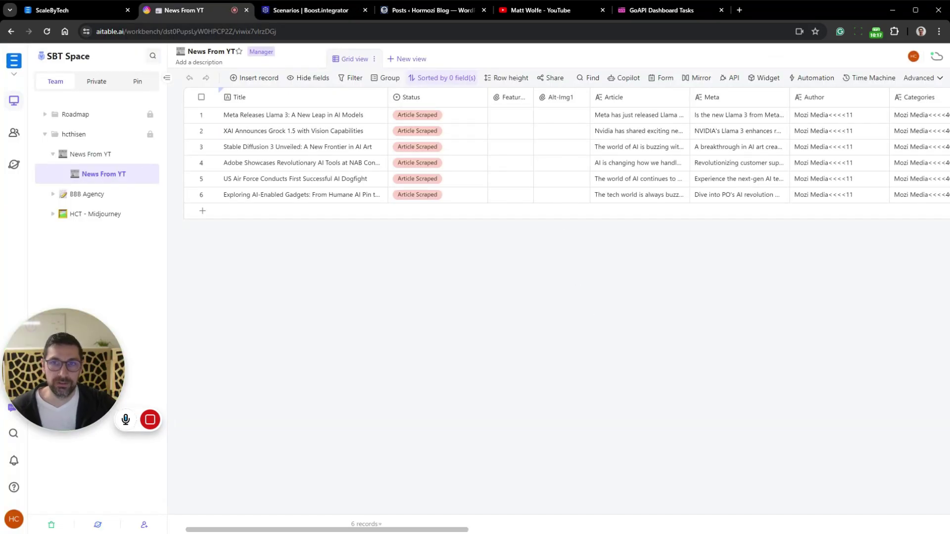
Reload GoAPI Task History to see the four new Midjourney Imagine jobs, then return to AITable
click(673, 11)
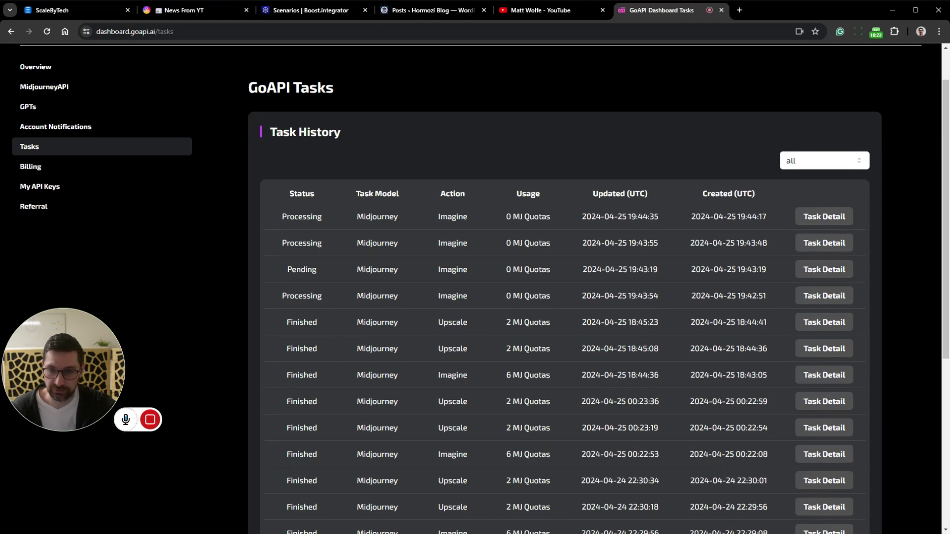
drag(645, 296, 355, 223)
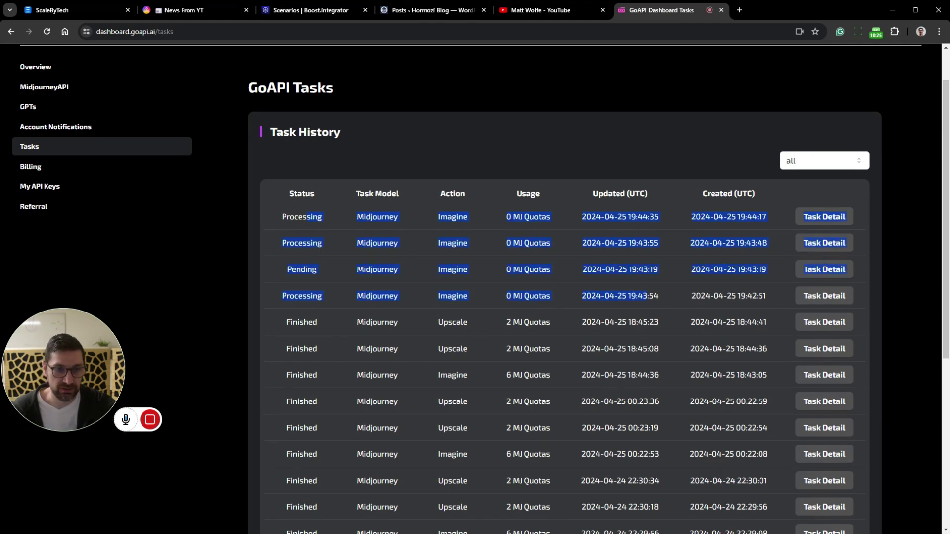
click(498, 243)
key(F5)
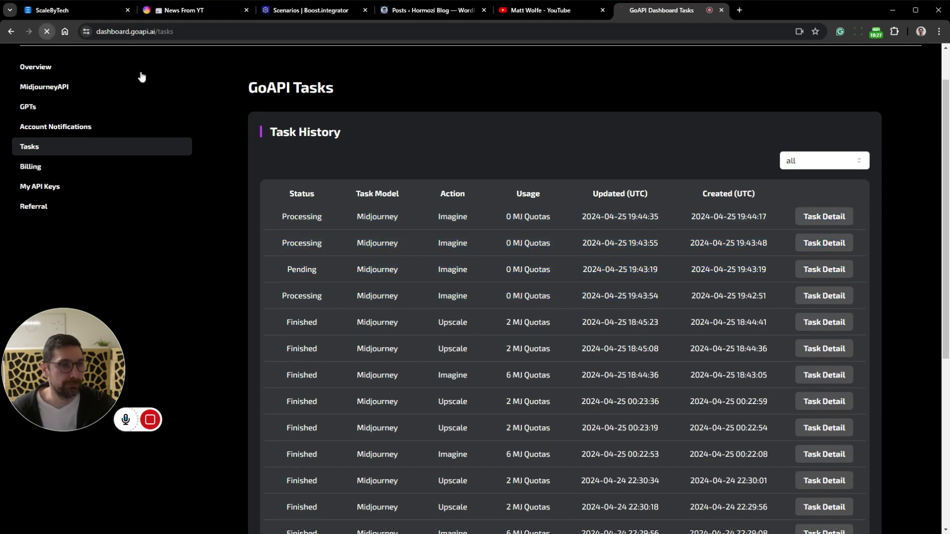
scroll(319, 304, down, 1)
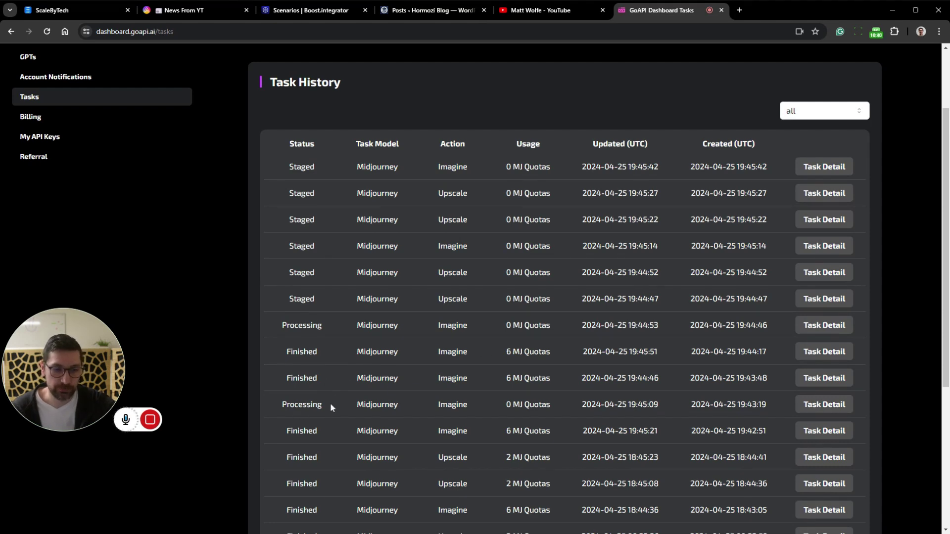
mouse_move(169, 420)
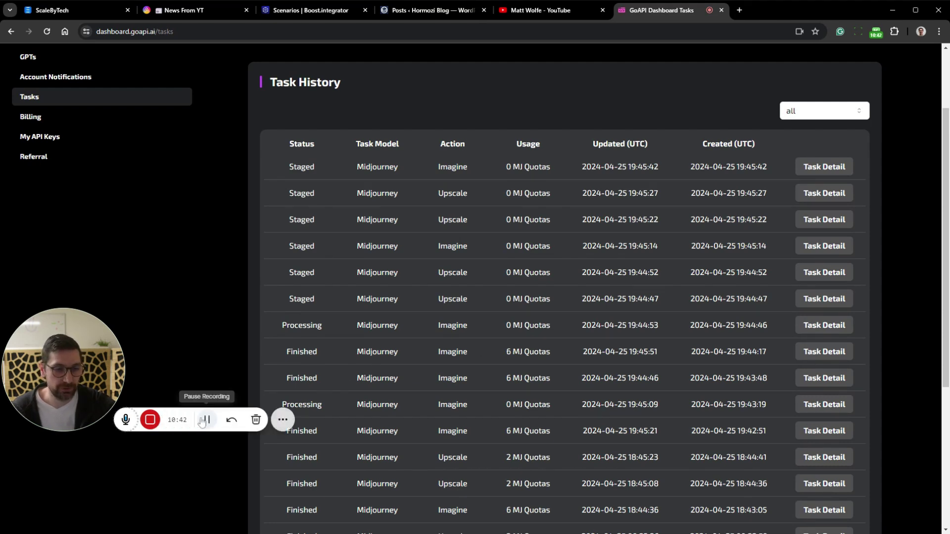
click(207, 420)
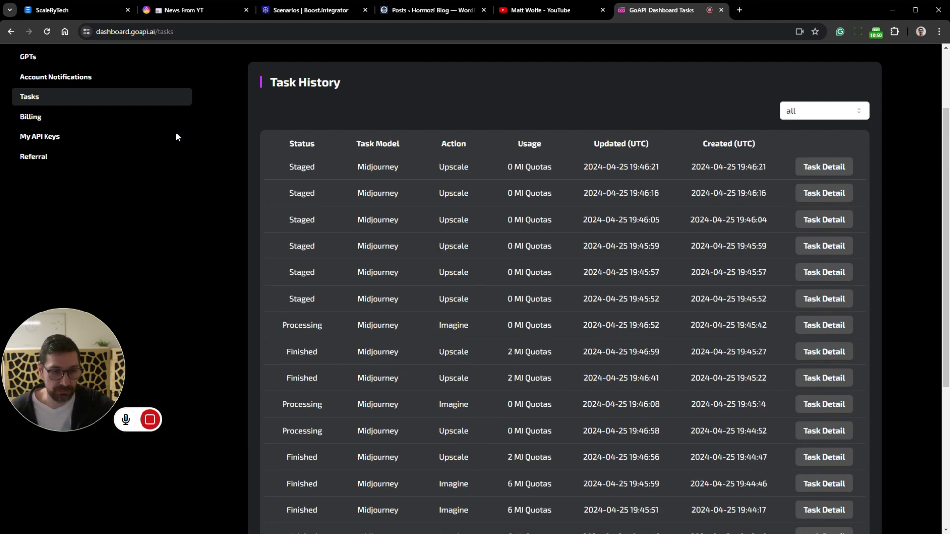
click(47, 31)
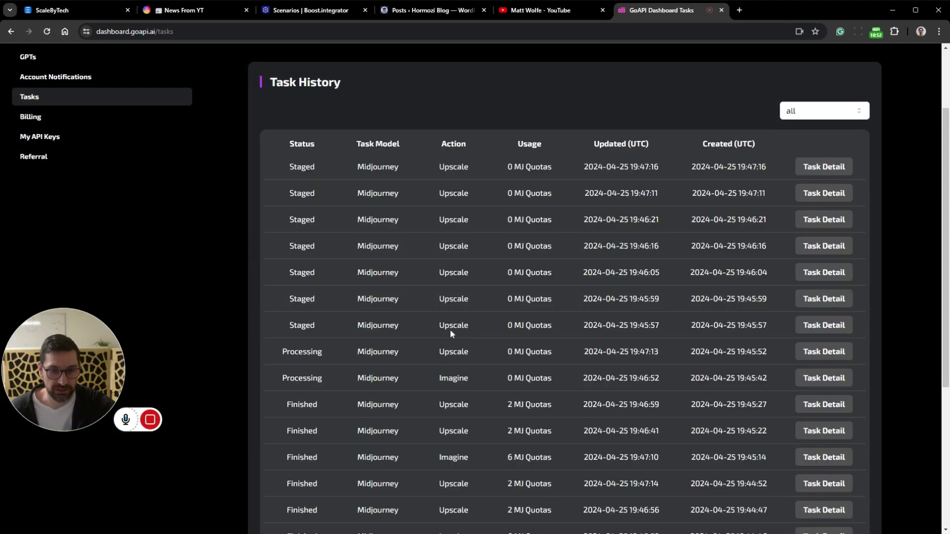
click(182, 12)
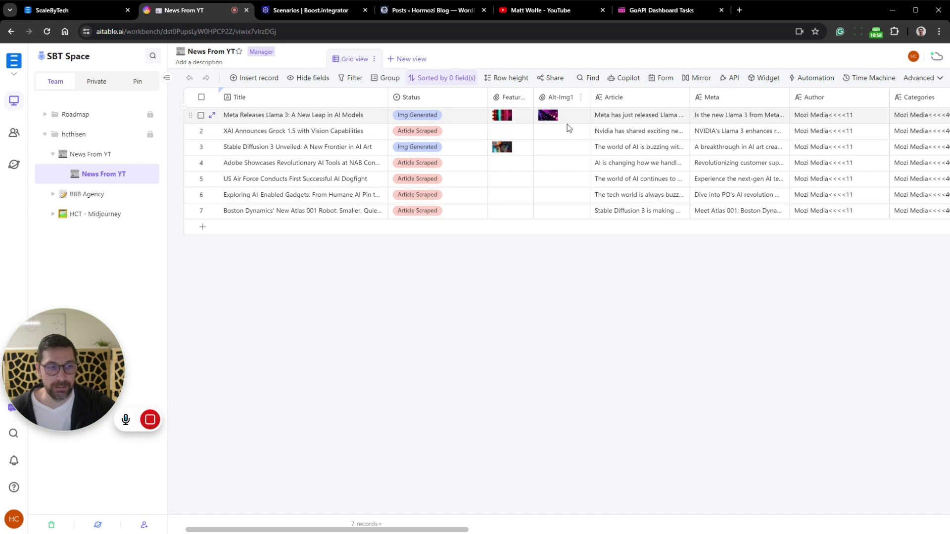
Preview row 1's featured image and row 3's featured and alt images full size
click(505, 117)
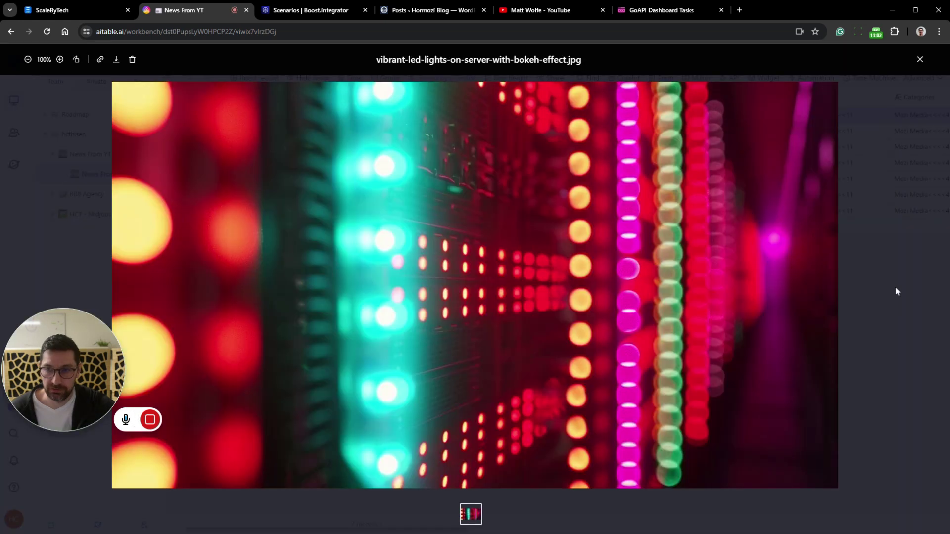
click(895, 288)
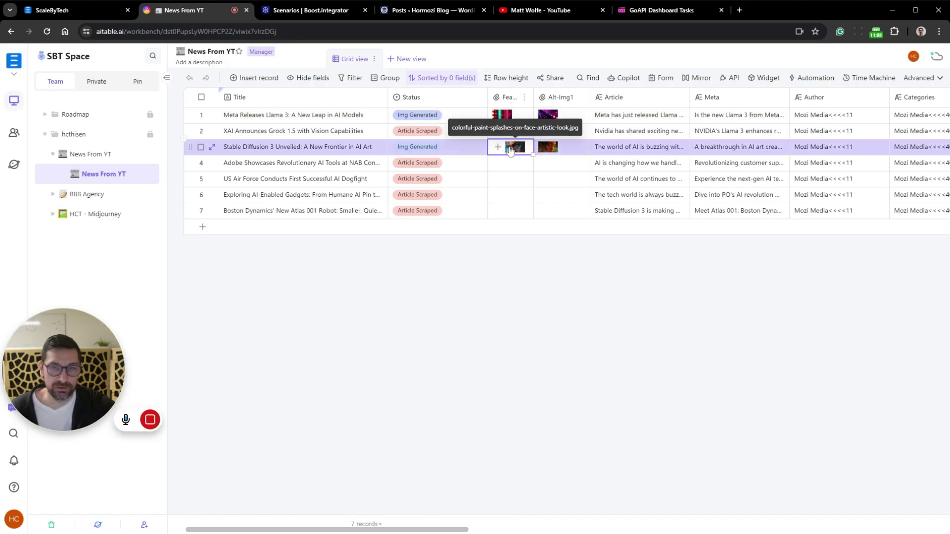
click(502, 147)
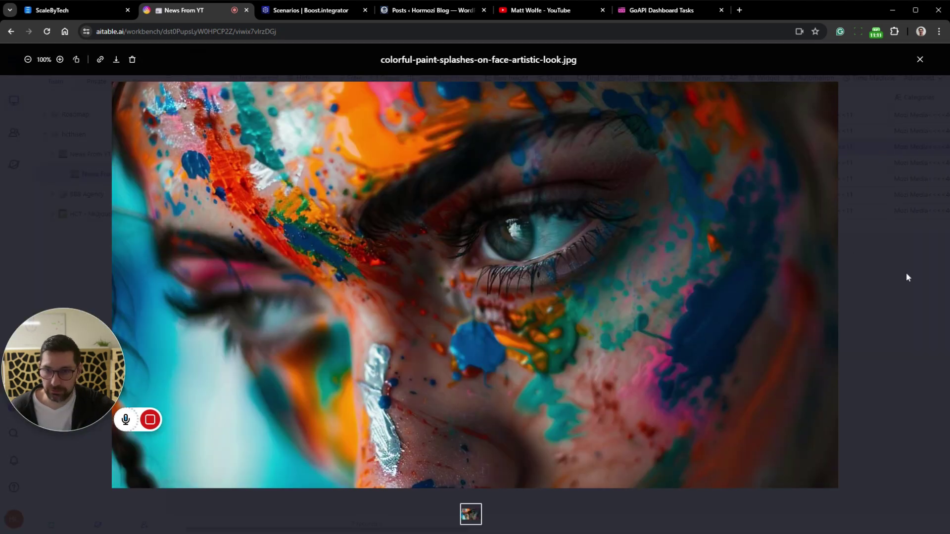
click(906, 274)
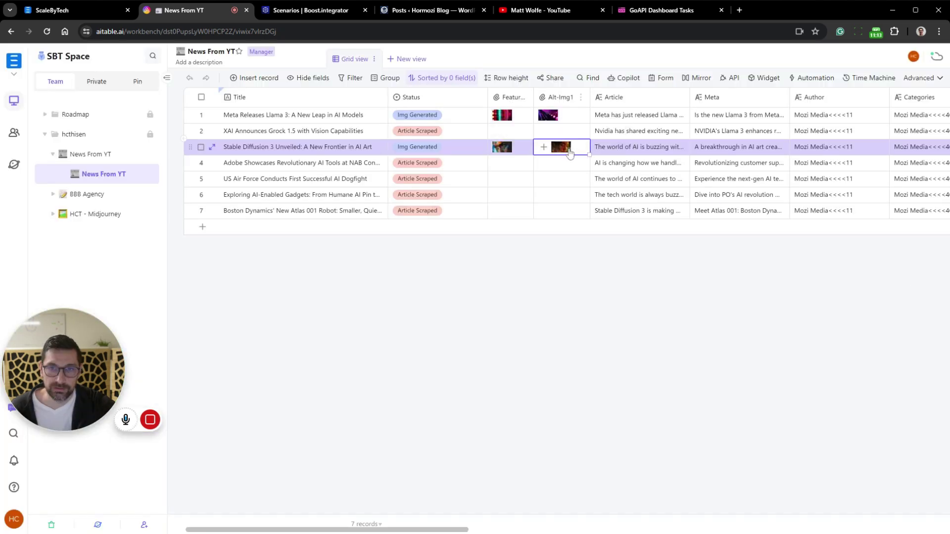
click(562, 147)
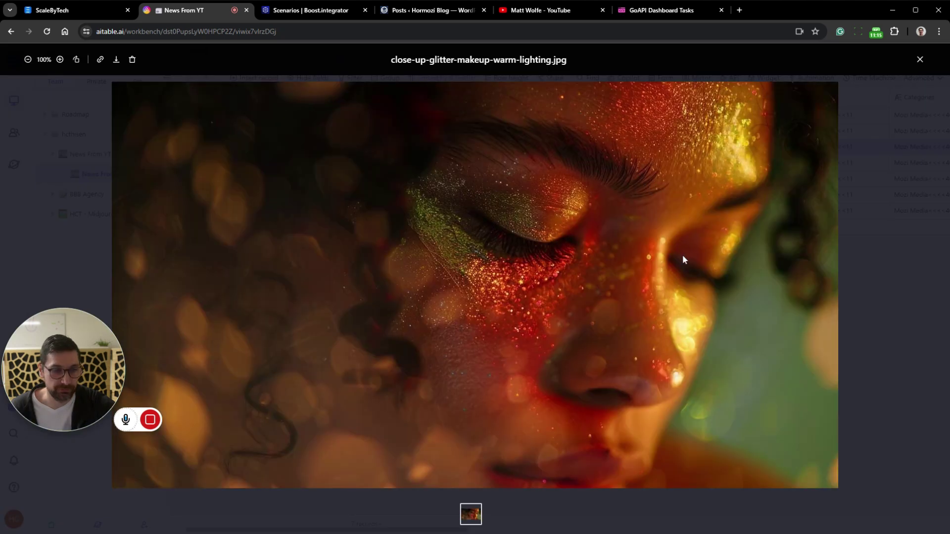
click(889, 251)
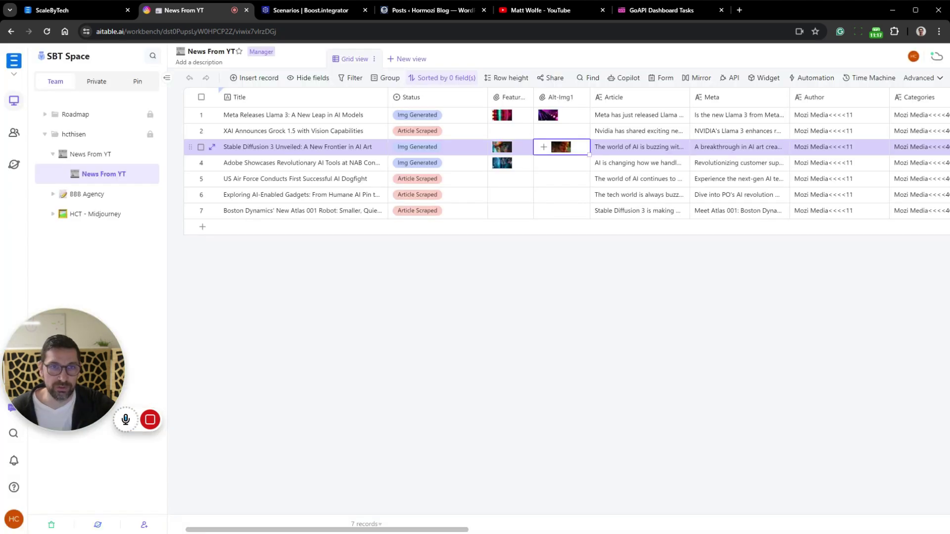
Preview row 4's newly generated featured image full size
click(501, 166)
click(520, 166)
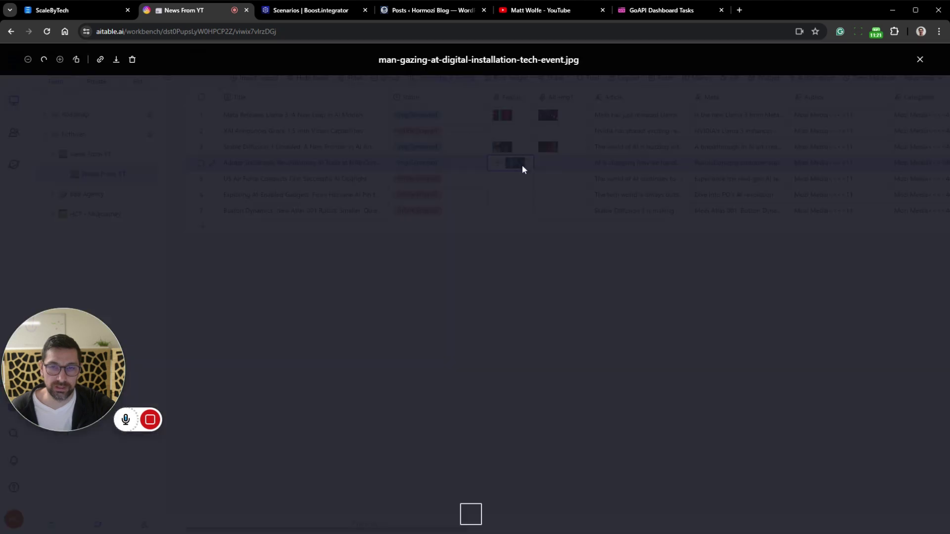
click(922, 255)
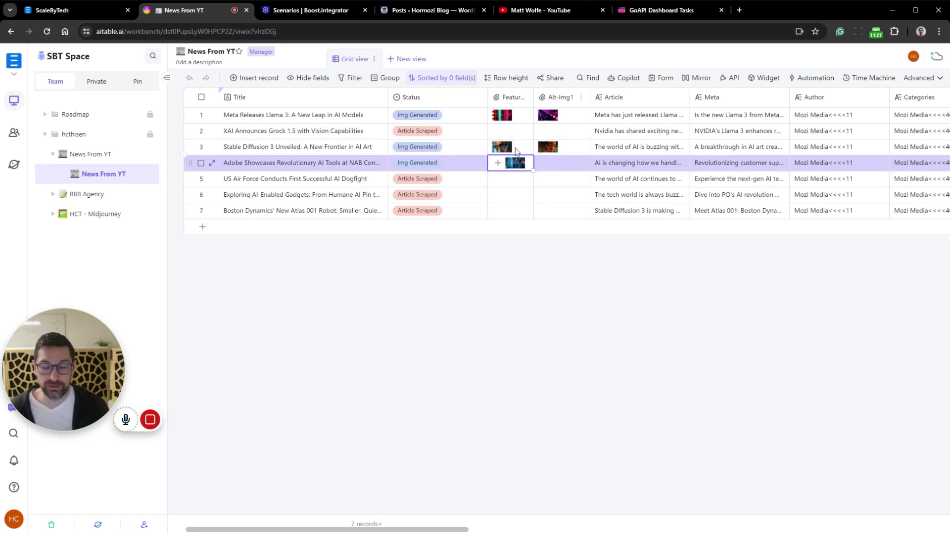
Open the ABC - News From YT - 01 scenario from the scenarios list
click(307, 10)
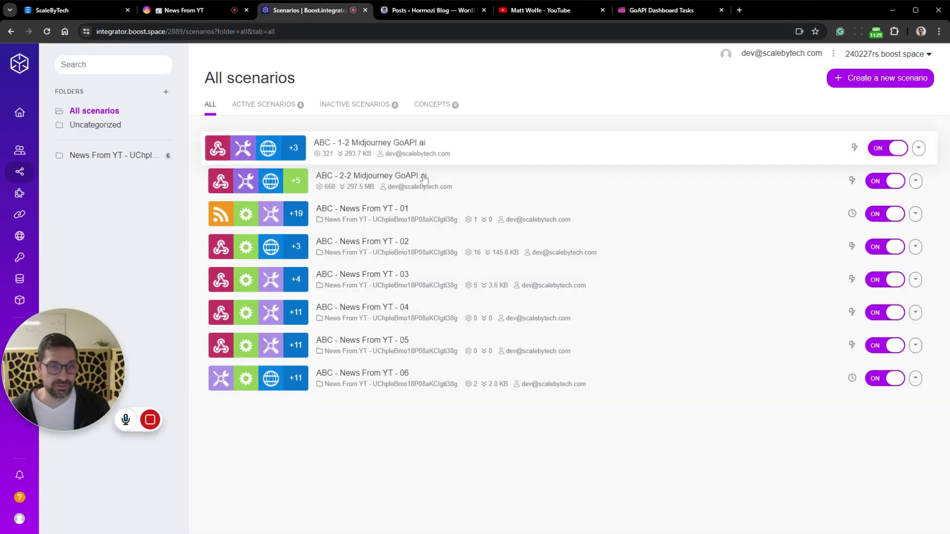
click(472, 260)
key(alt+Left)
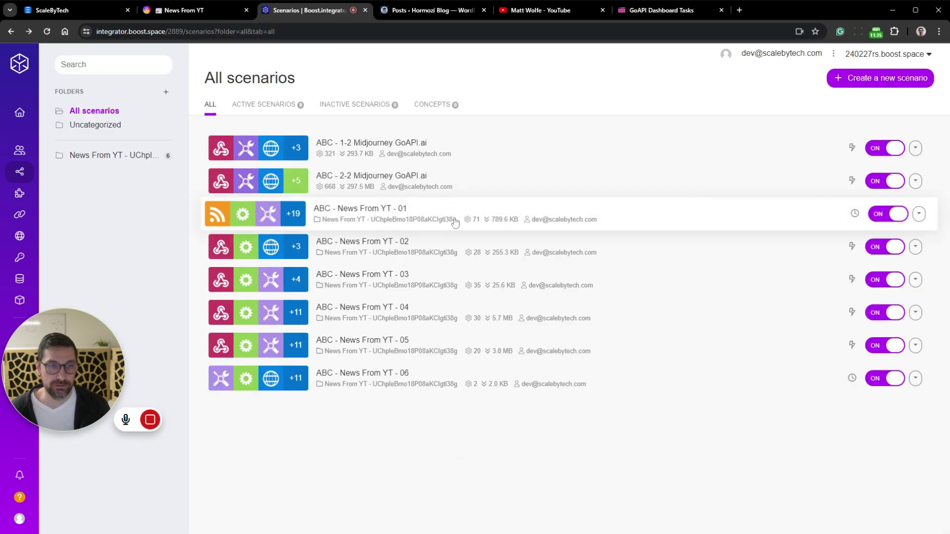
click(455, 223)
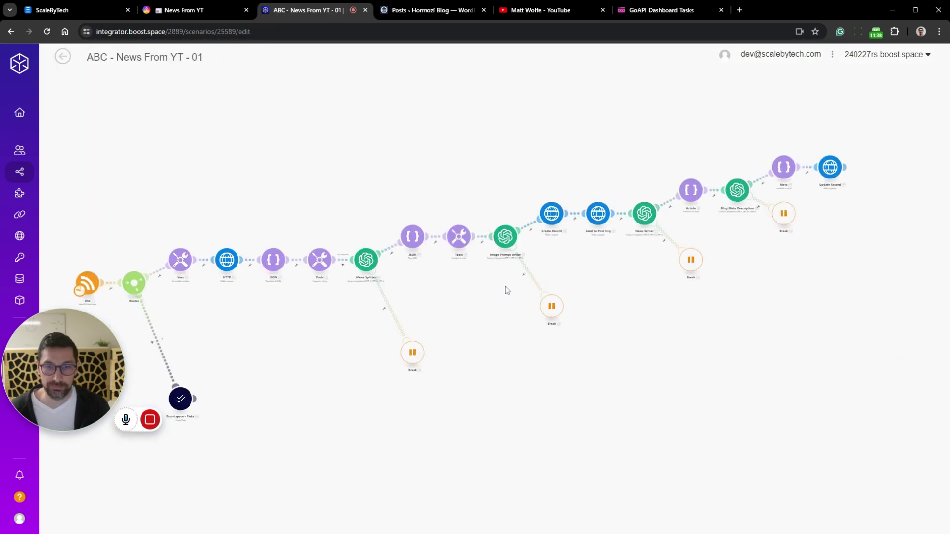
scroll(506, 290, up, 3)
Read through the Image Prompt writer module's prompt, then close its settings
click(350, 258)
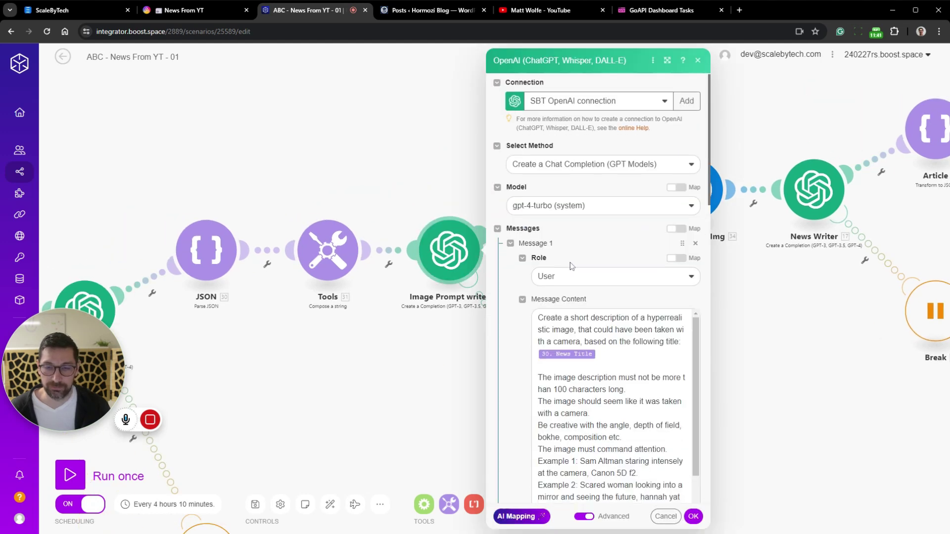
scroll(572, 266, down, 3)
scroll(572, 266, down, 5)
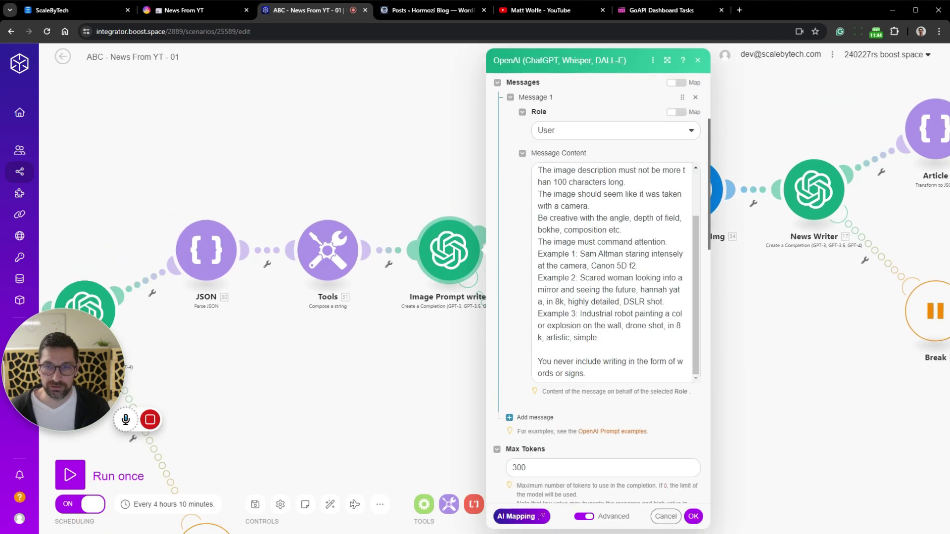
scroll(613, 198, down, 3)
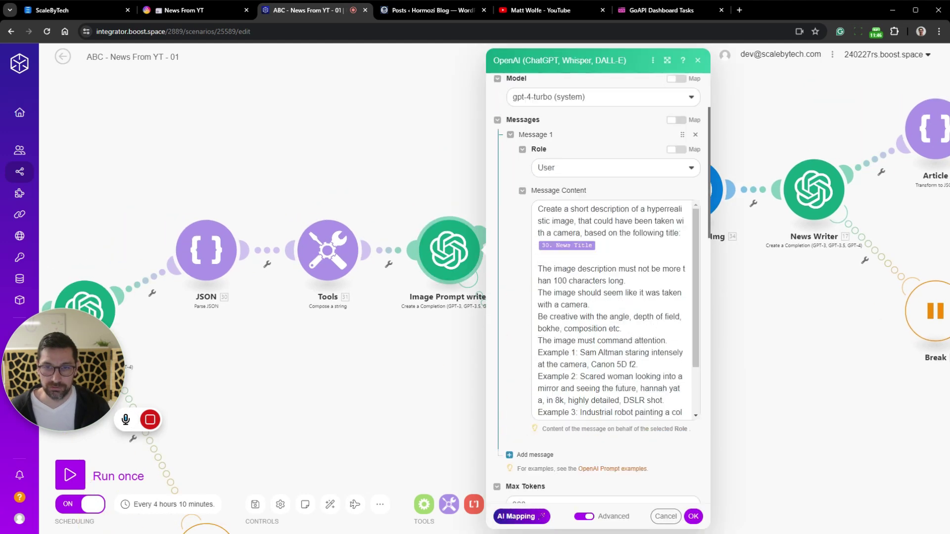
scroll(598, 287, up, 2)
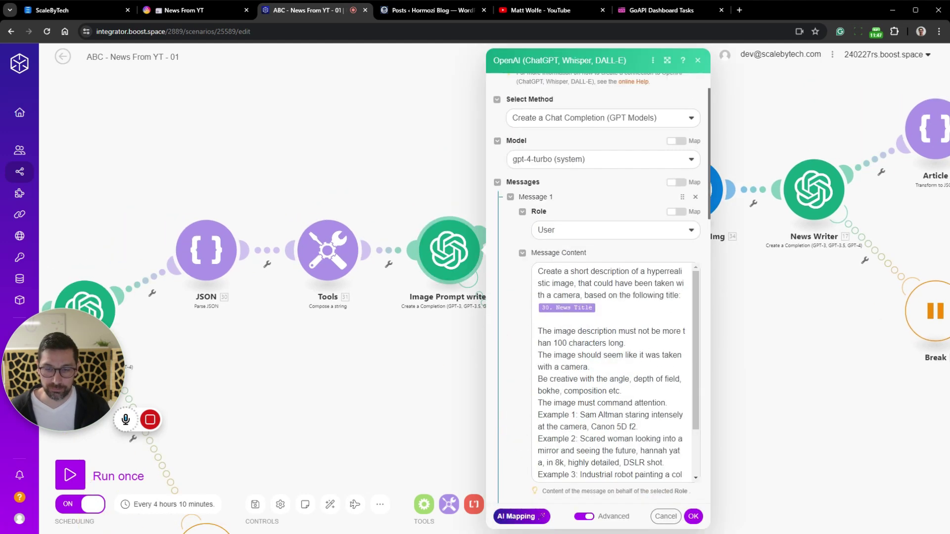
click(693, 516)
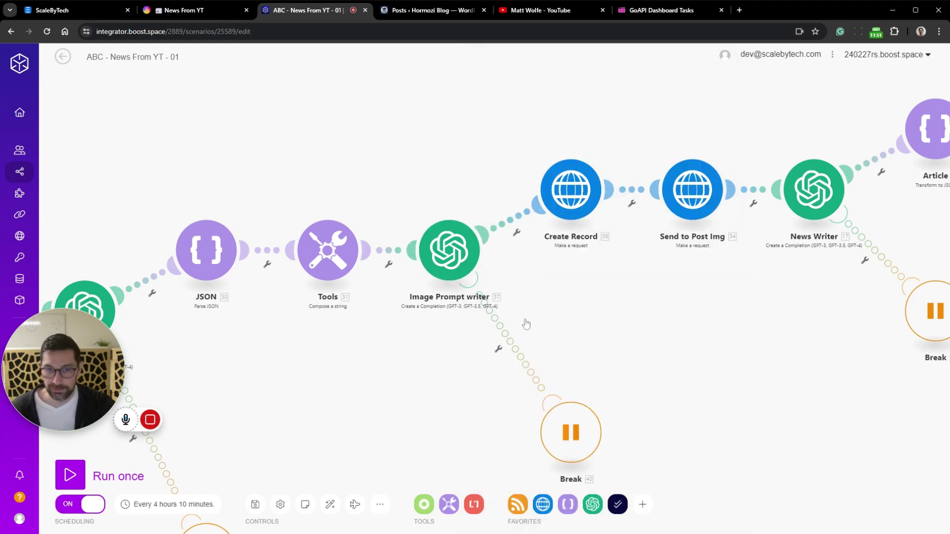
Exit the scenario editor saving changes, and return to the News From YT table
click(63, 56)
click(564, 137)
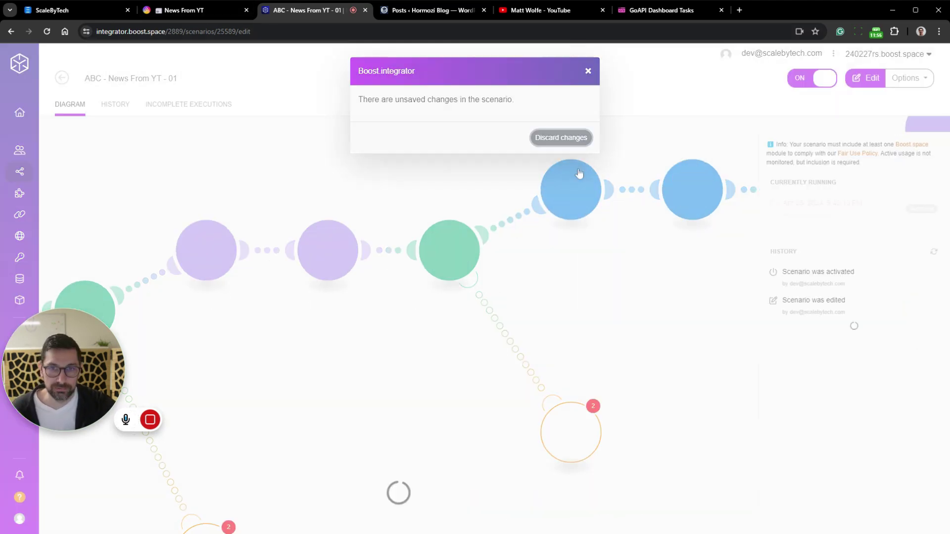
key(ctrl+shift+Tab)
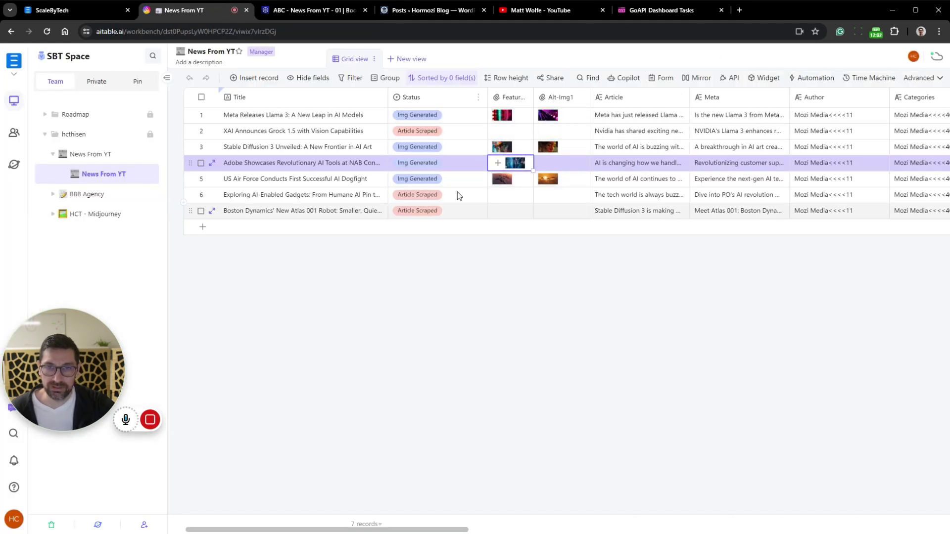
Deselect row 4, review News From YT - 01's History panel, then go back to All scenarios
click(554, 267)
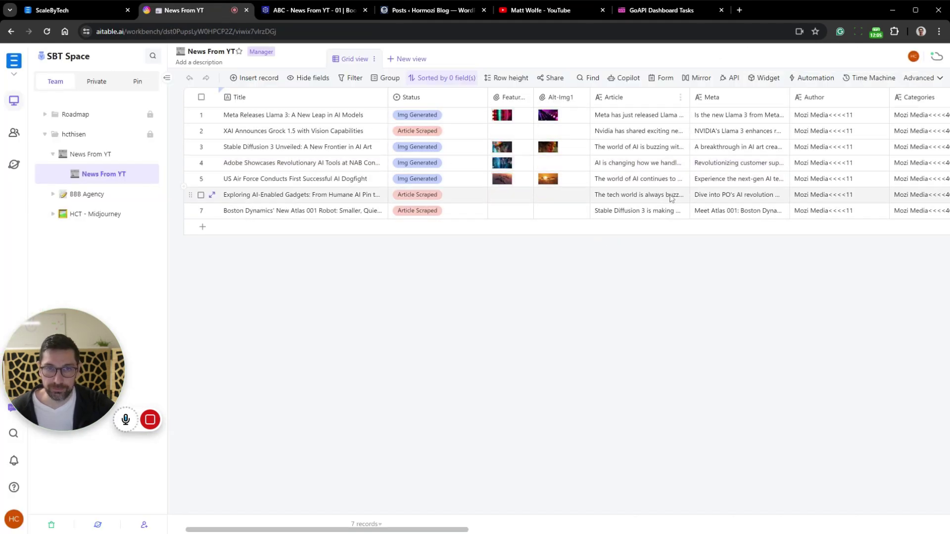
key(ctrl+Tab)
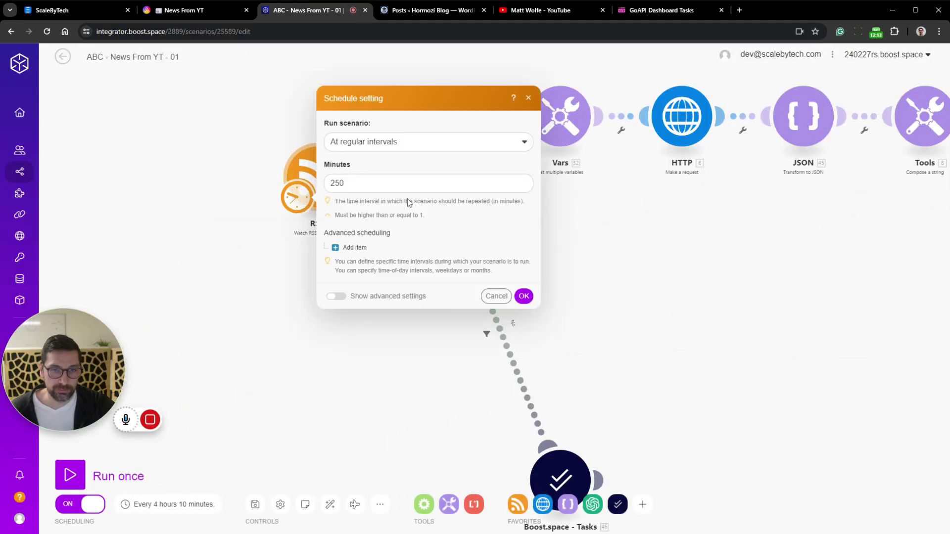
click(523, 184)
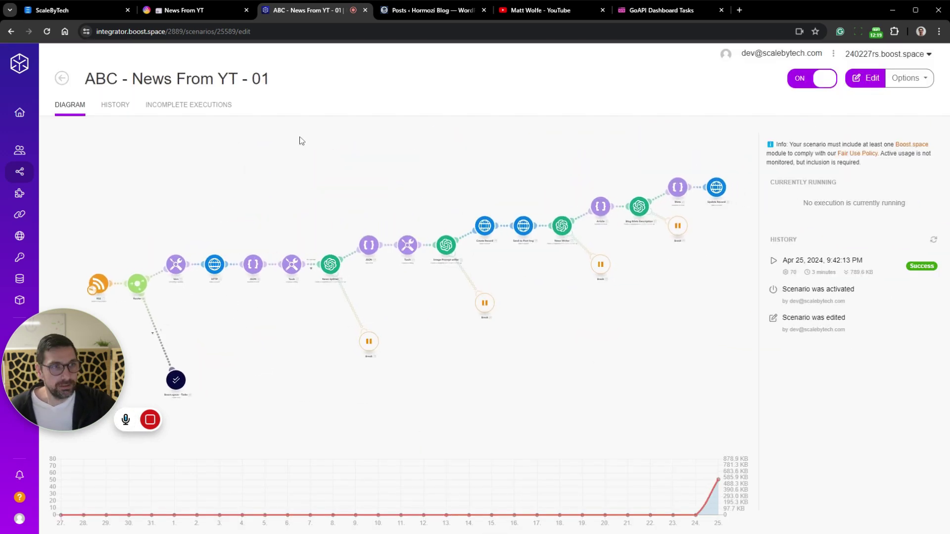
click(62, 78)
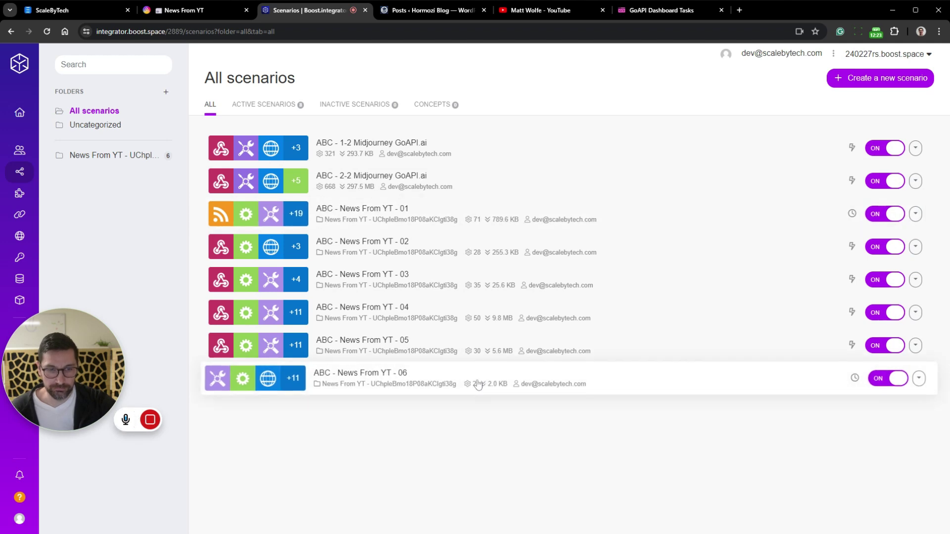
Open ABC - News From YT - 06, check its 250-minute Vars trigger schedule, then return to AITable
click(479, 385)
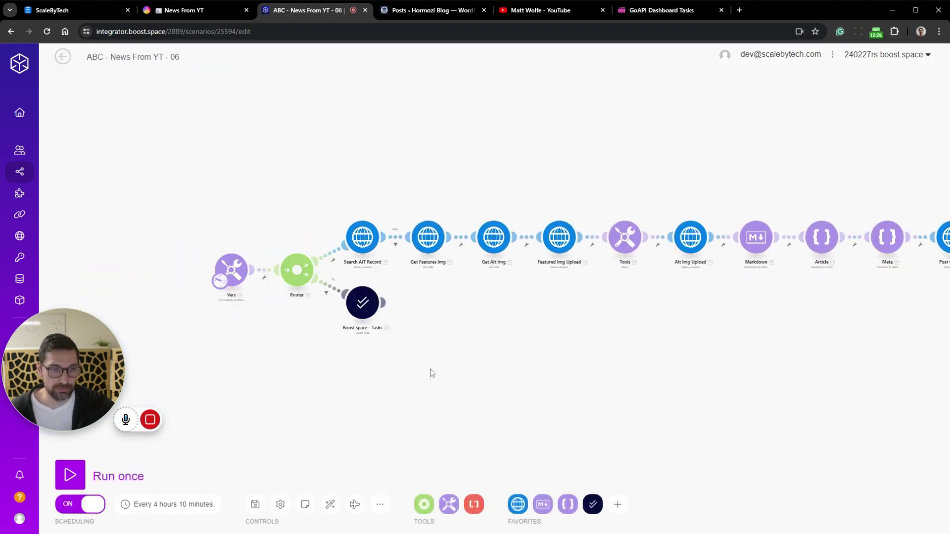
click(275, 272)
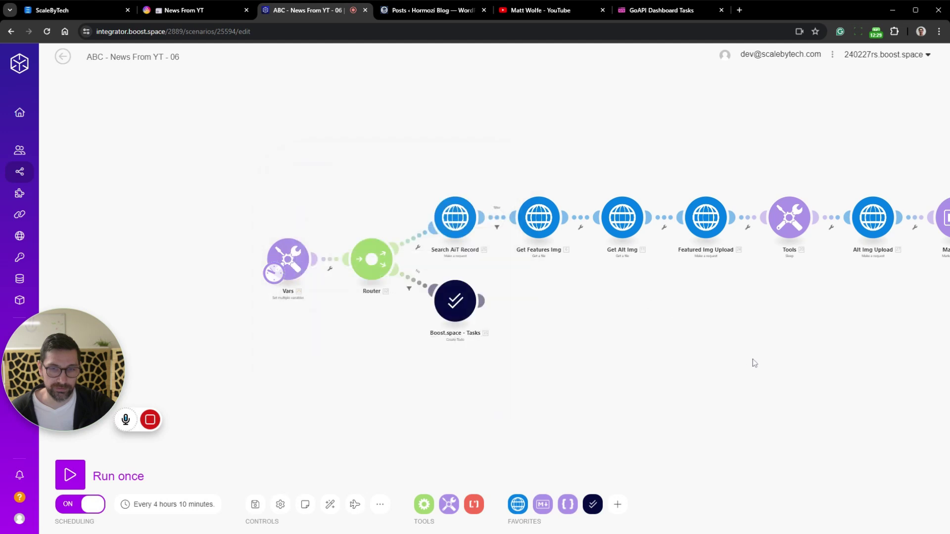
scroll(693, 344, down, 3)
drag(693, 344, 560, 308)
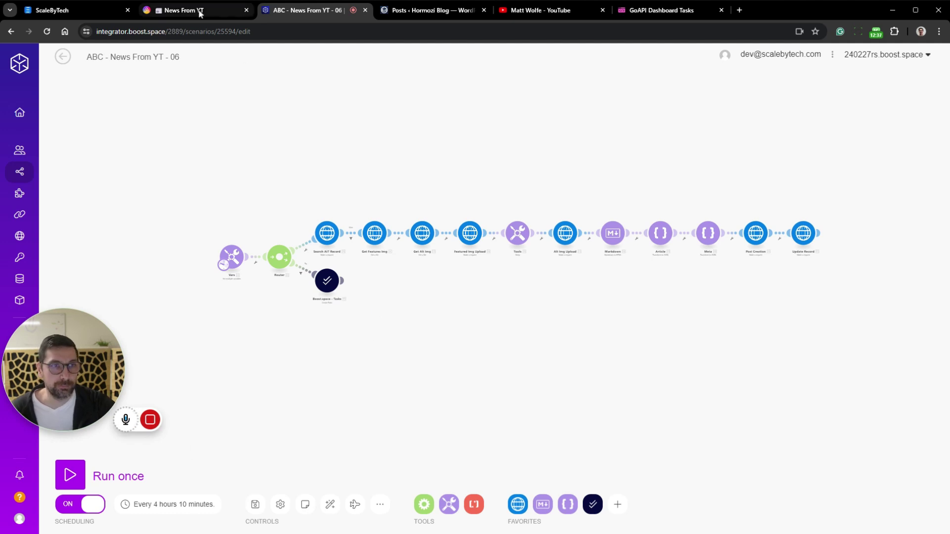
click(206, 12)
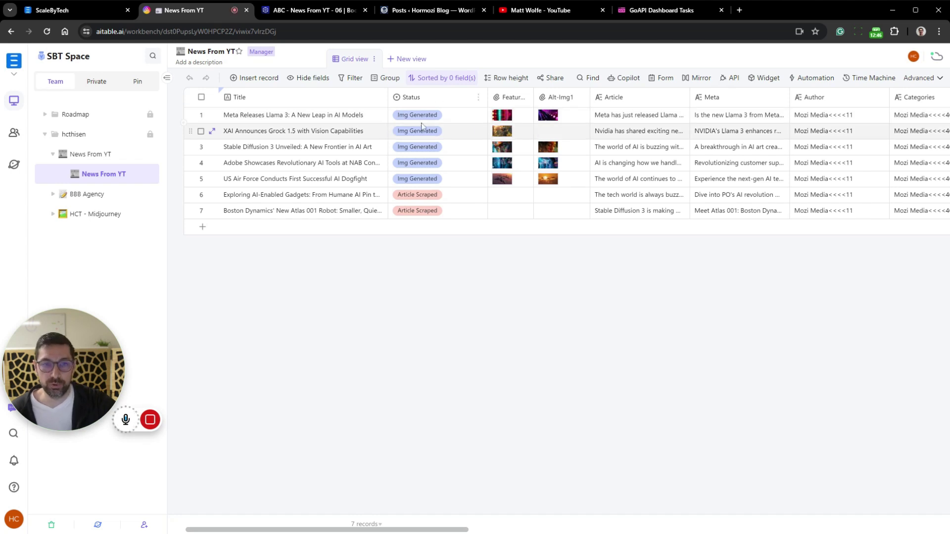
Inspect row 1's Status options without changing them, then switch to the News From YT - 06 scenario
click(473, 119)
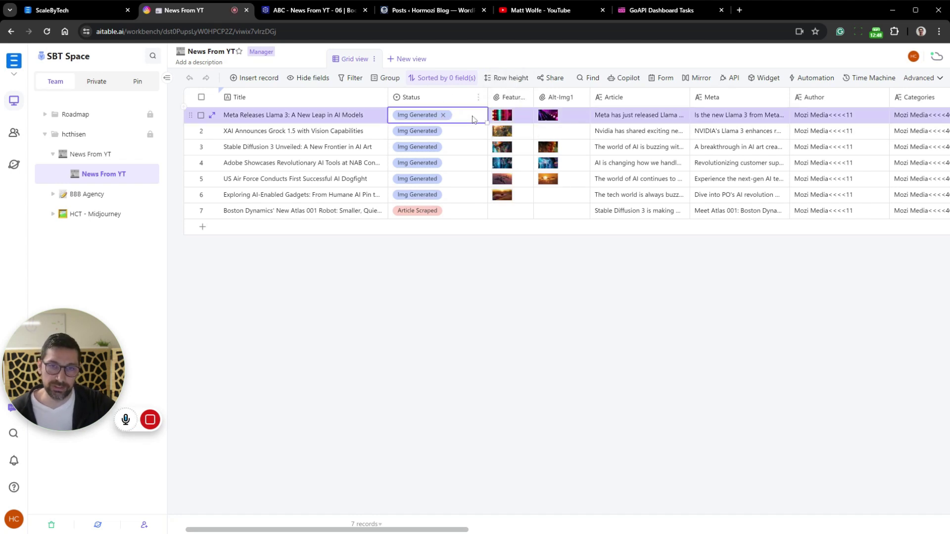
click(473, 119)
click(478, 205)
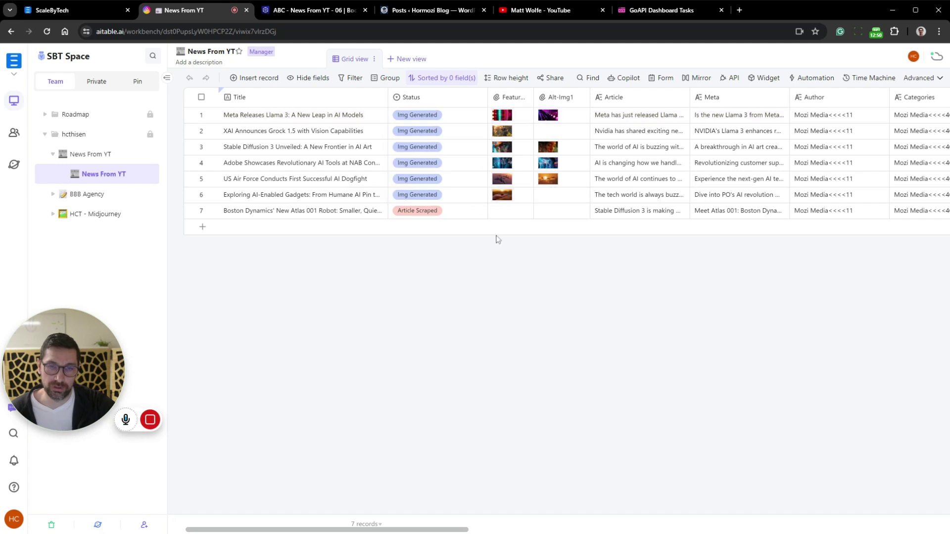
click(301, 11)
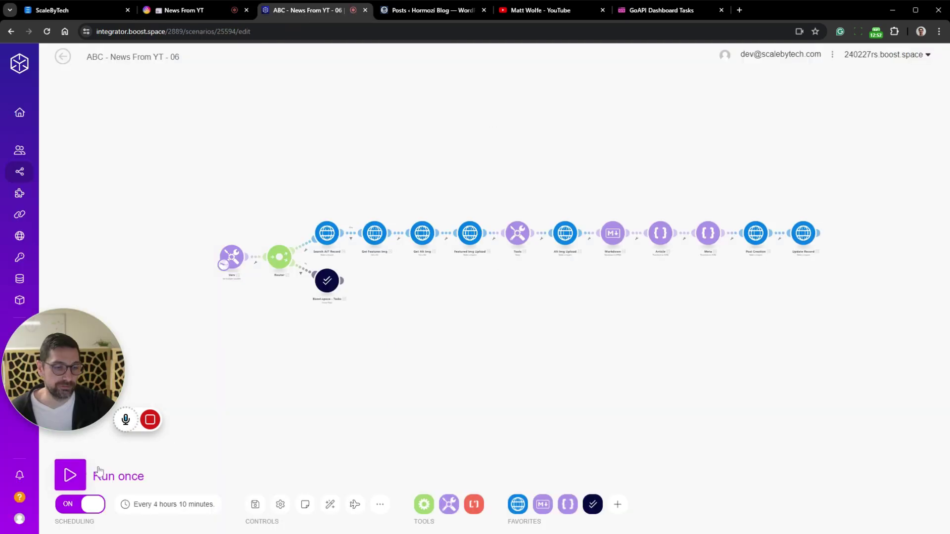
Run the 06 scenario once and confirm the Meta Releases Llama 3 record shows Uploaded in AITable
click(85, 474)
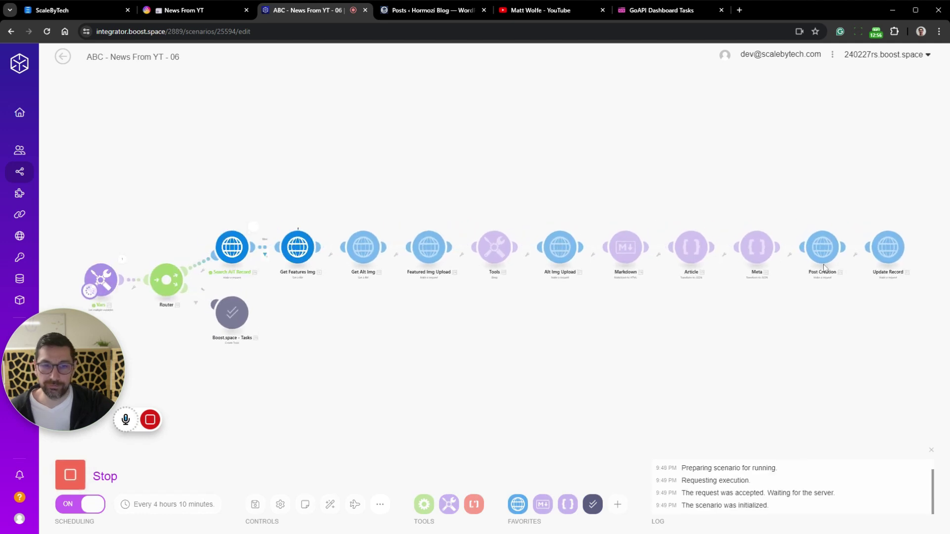
click(188, 10)
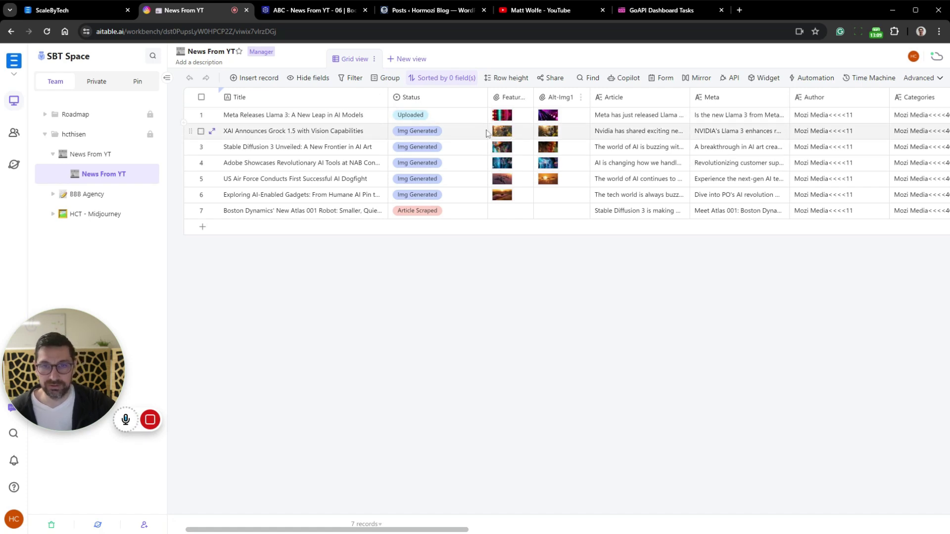
Refresh the WordPress posts list, view the published Meta Releases Llama 3 post, then return to the scenario
click(423, 12)
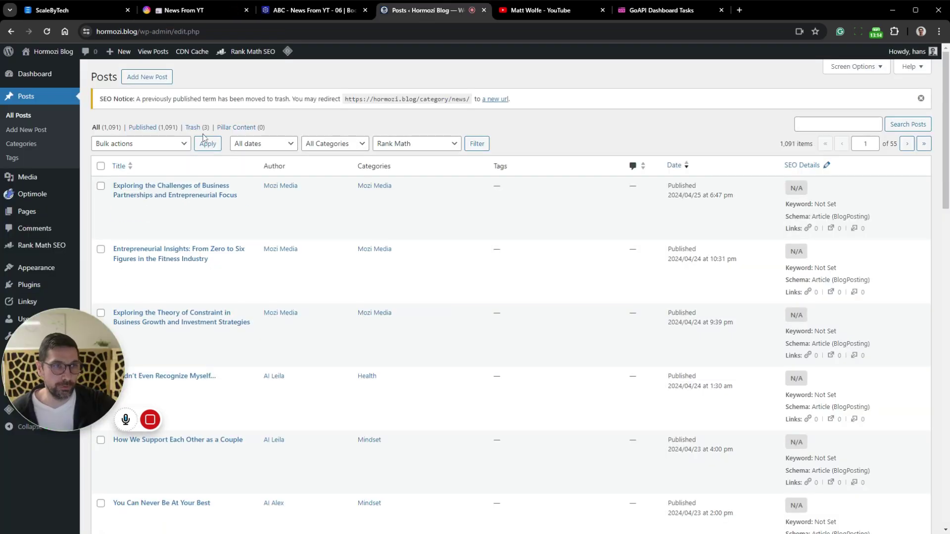
key(F5)
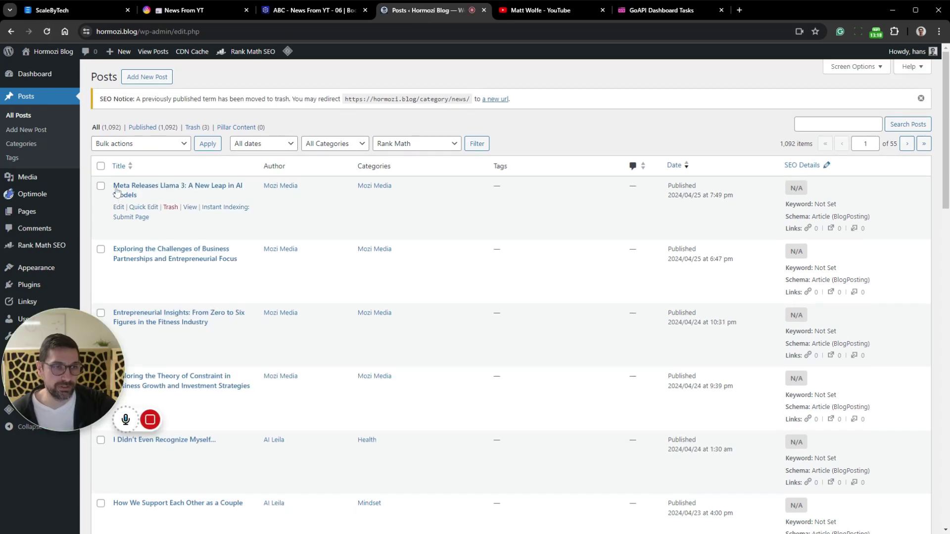
click(190, 207)
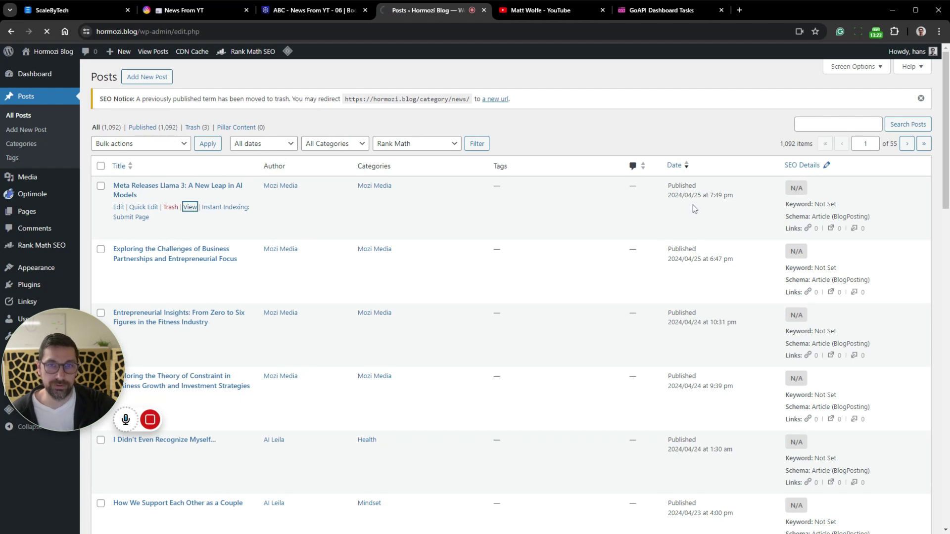
scroll(637, 197, down, 15)
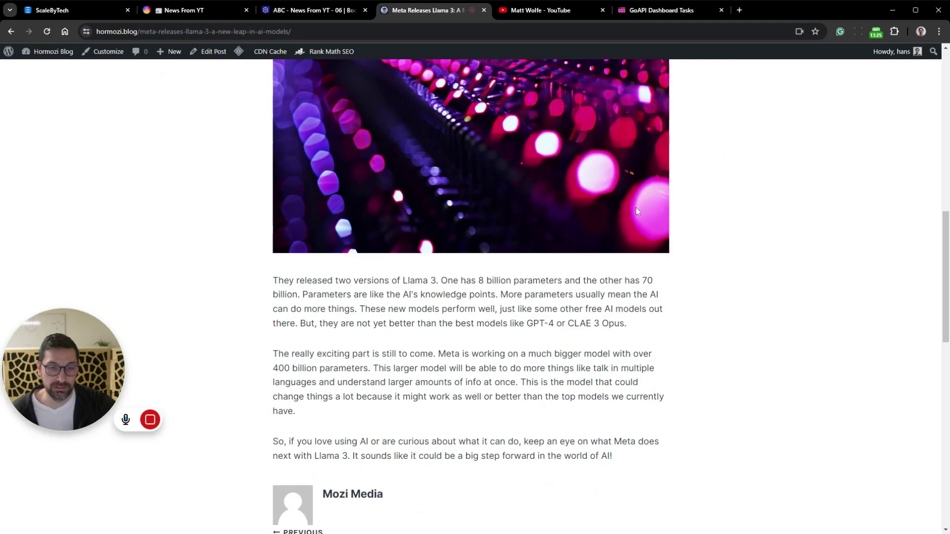
scroll(629, 213, up, 3)
scroll(626, 213, up, 12)
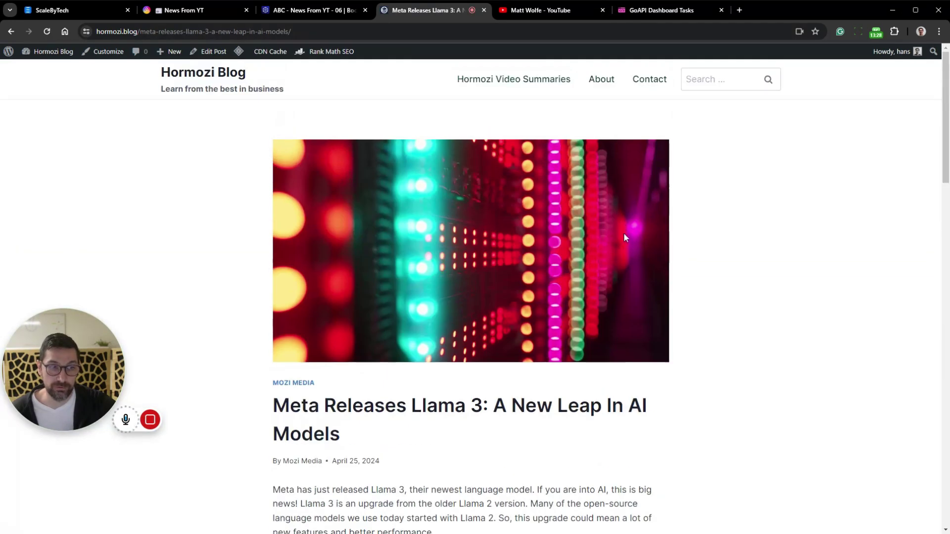
click(347, 12)
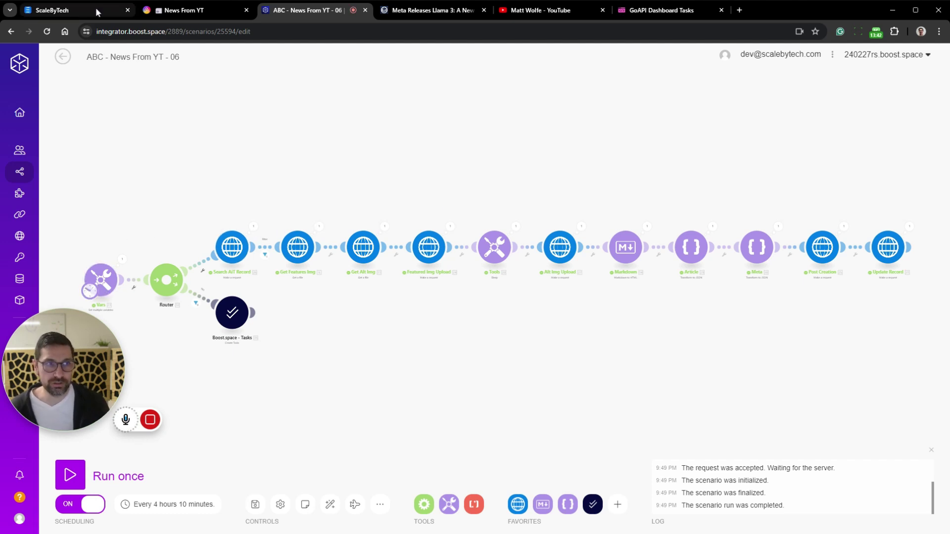
Review the Deploy - News From YT form fields in the ScaleByTech lesson
click(96, 9)
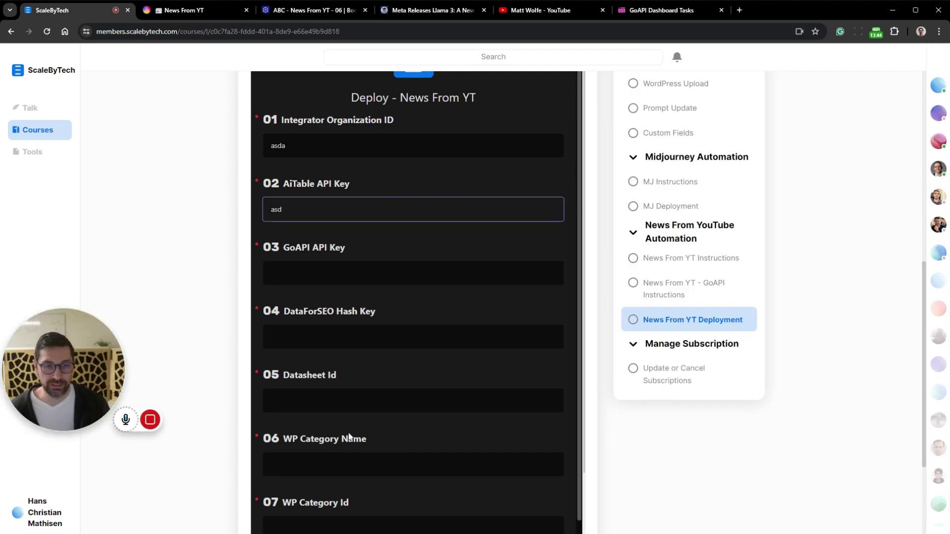
scroll(410, 413, down, 10)
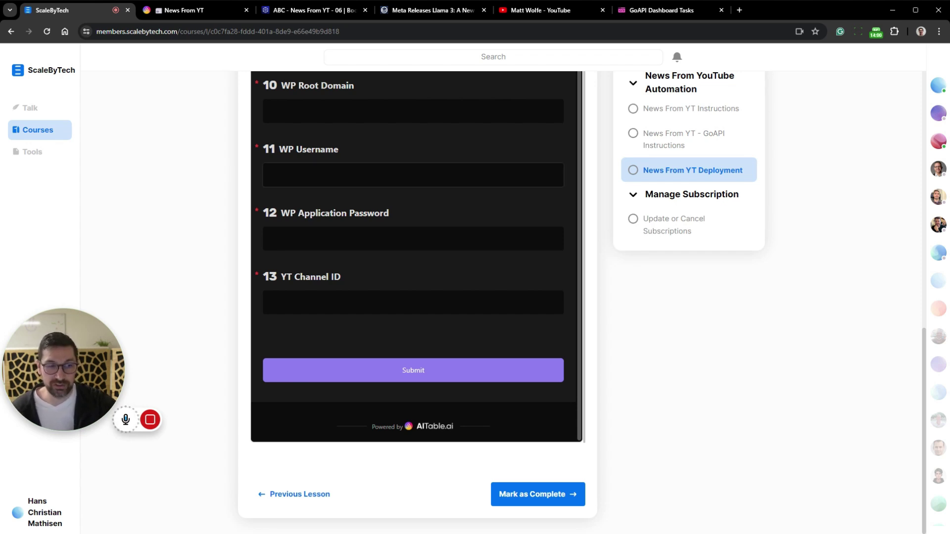
scroll(412, 191, up, 15)
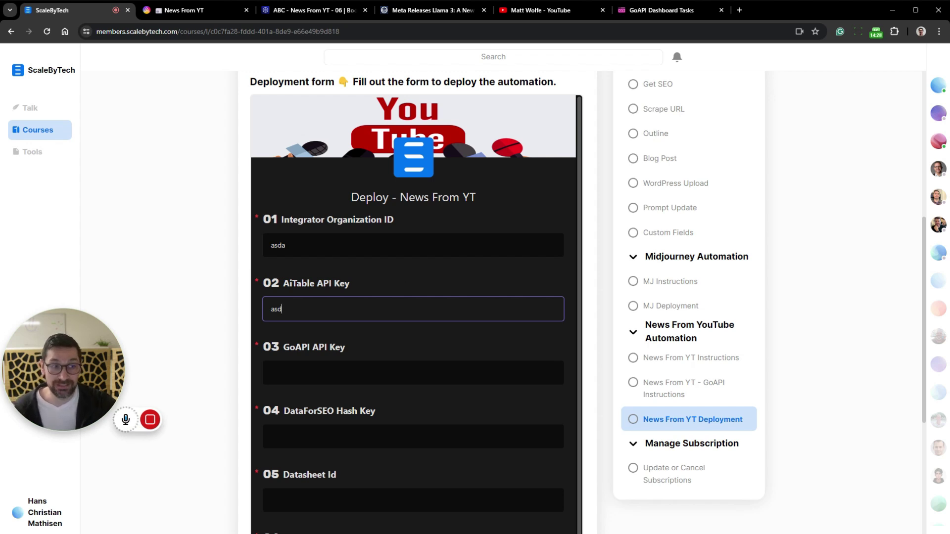
scroll(406, 272, down, 9)
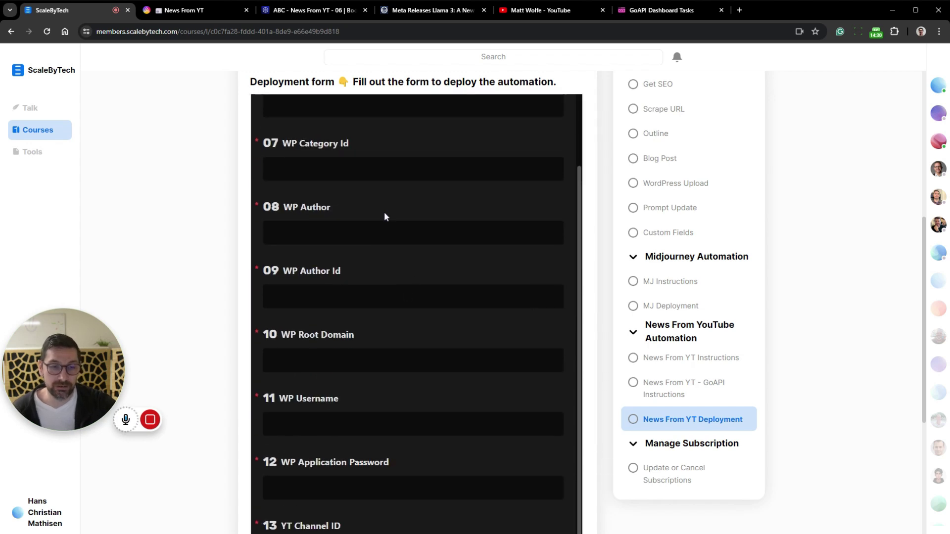
click(332, 173)
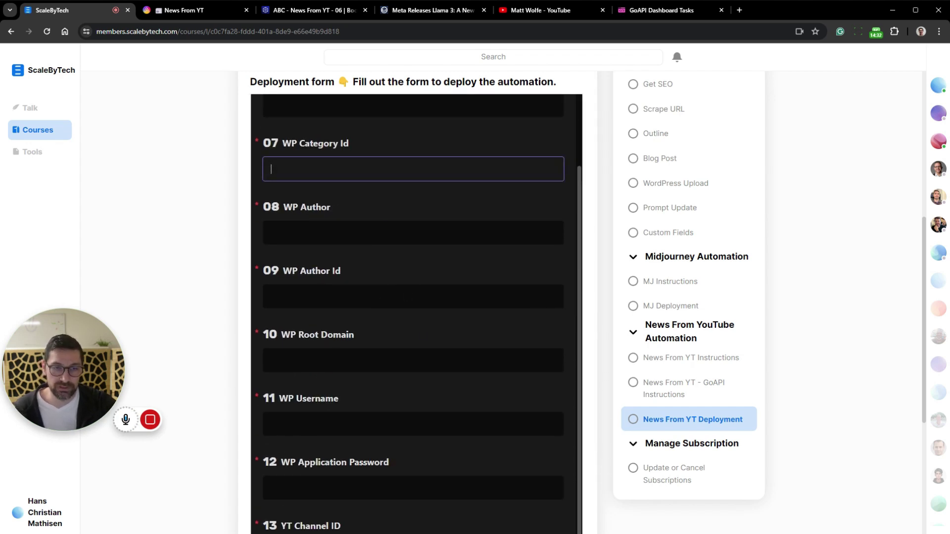
click(318, 226)
scroll(429, 377, up, 4)
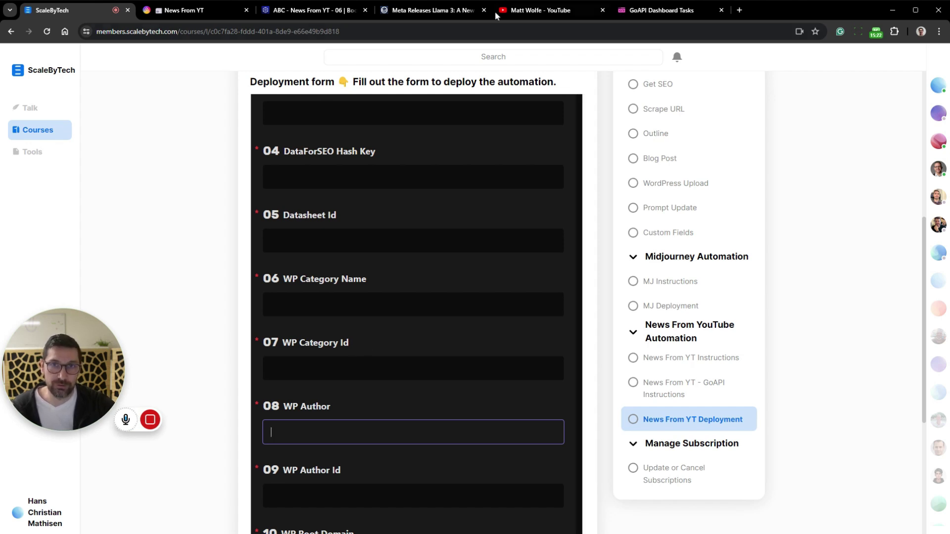
click(541, 10)
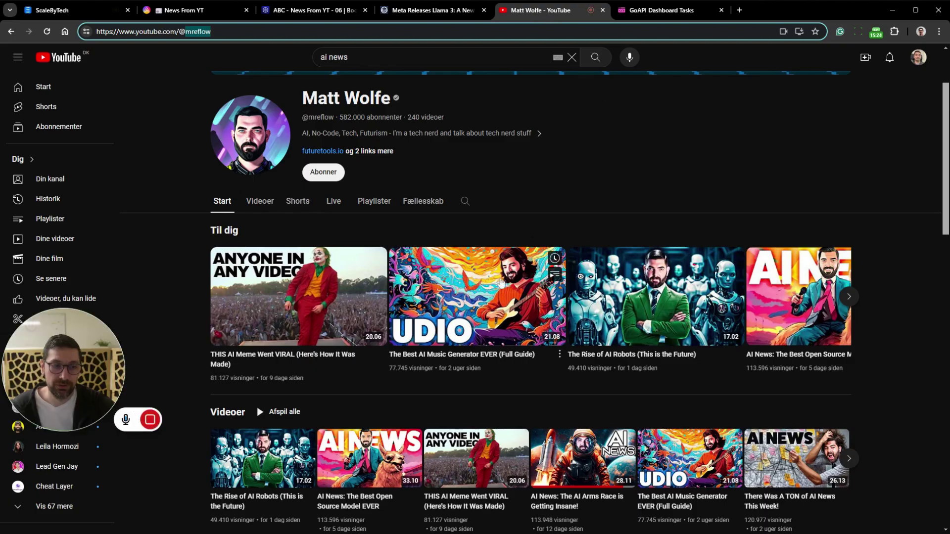
mouse_move(713, 253)
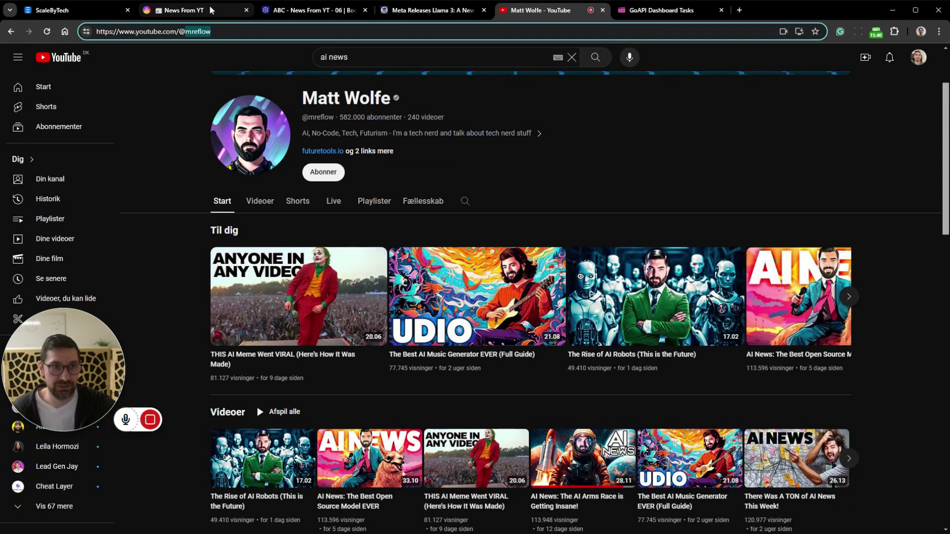
click(97, 14)
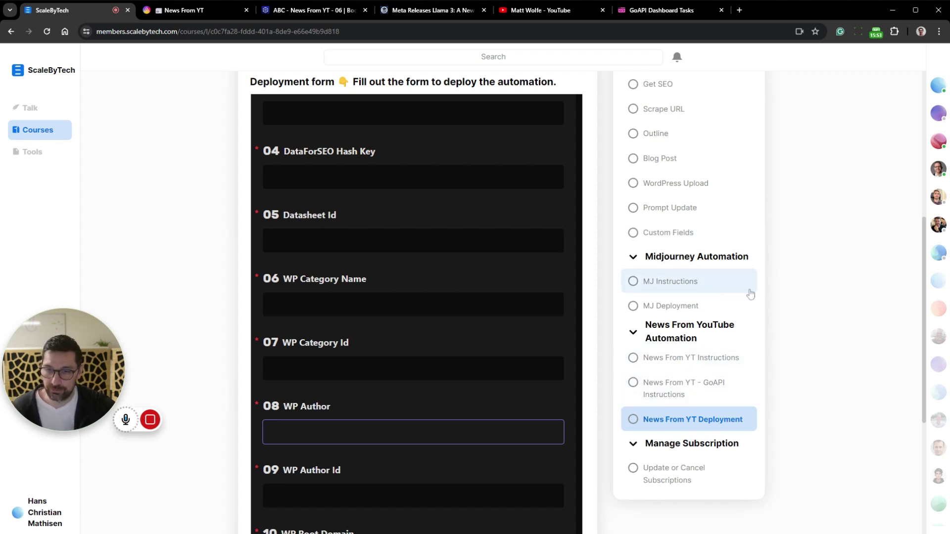
scroll(735, 382, up, 5)
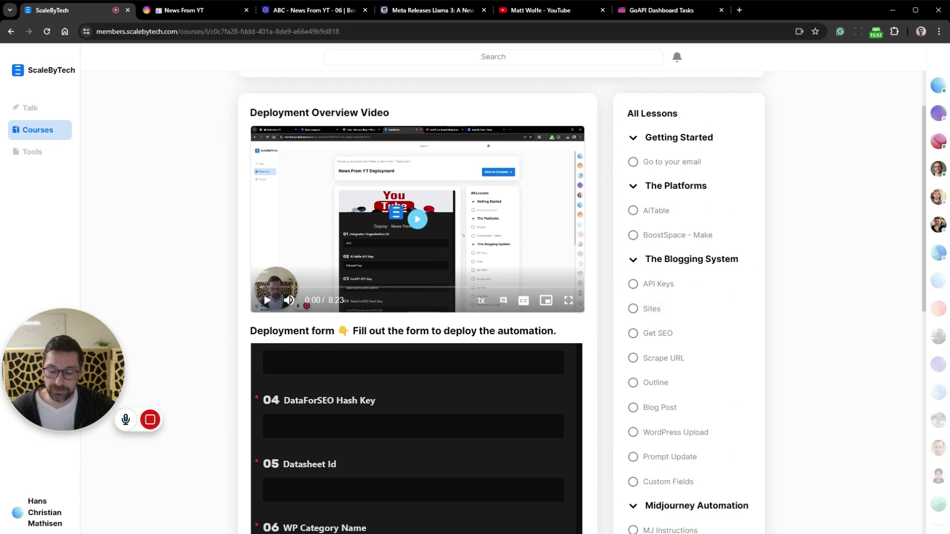
scroll(643, 185, down, 2)
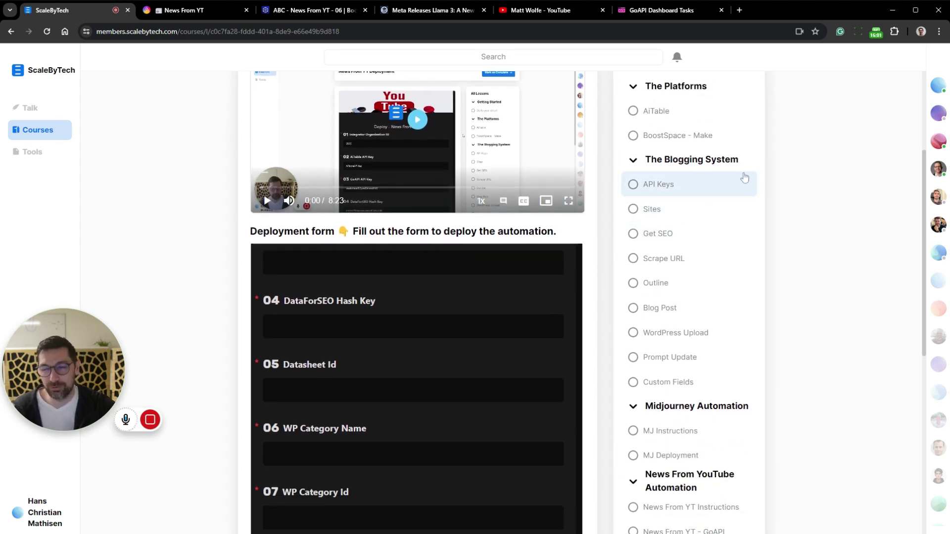
scroll(781, 184, down, 1)
scroll(781, 184, down, 2)
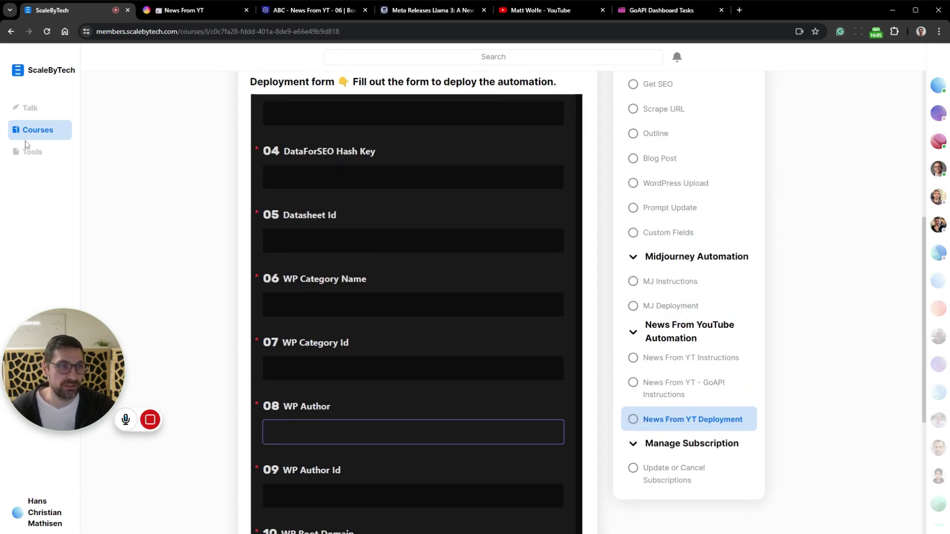
Open the Imagine table in the HCT - Midjourney folder and scroll to its last rows
click(197, 15)
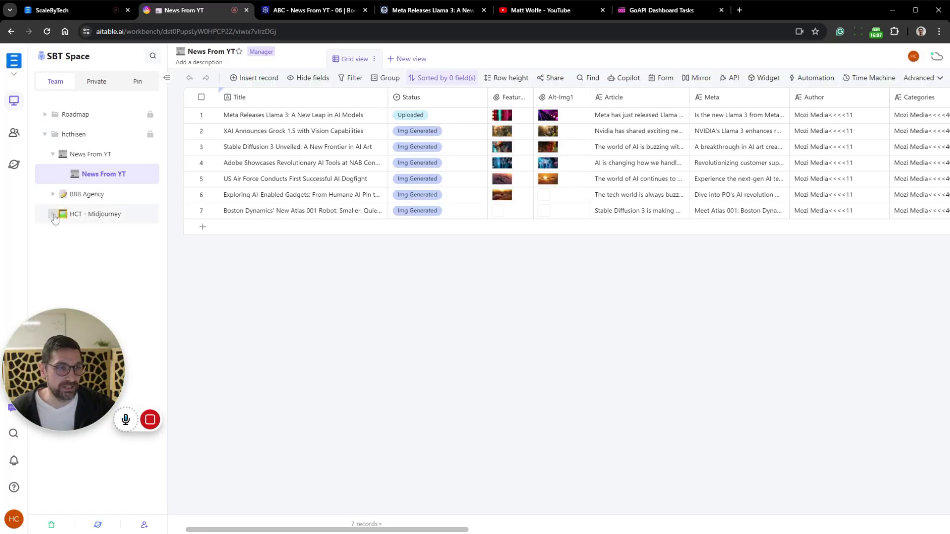
click(97, 215)
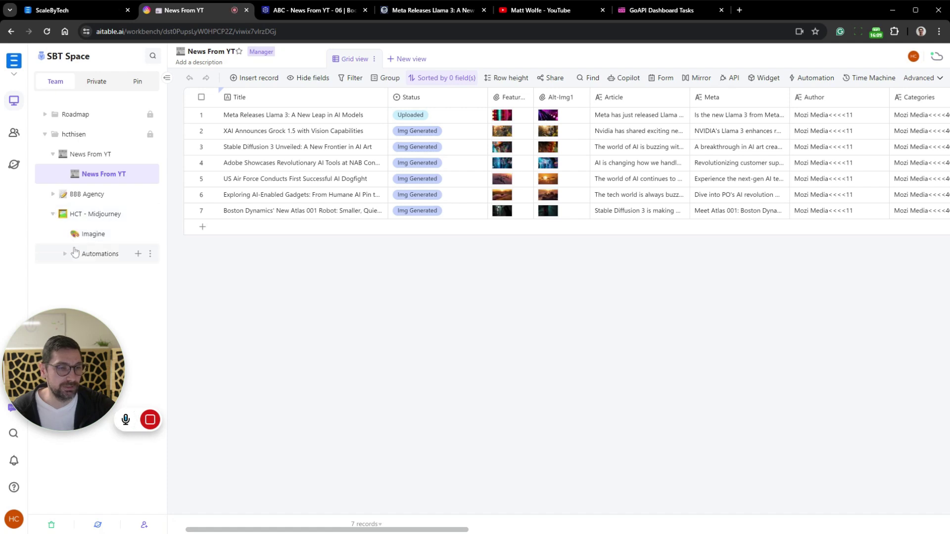
click(79, 236)
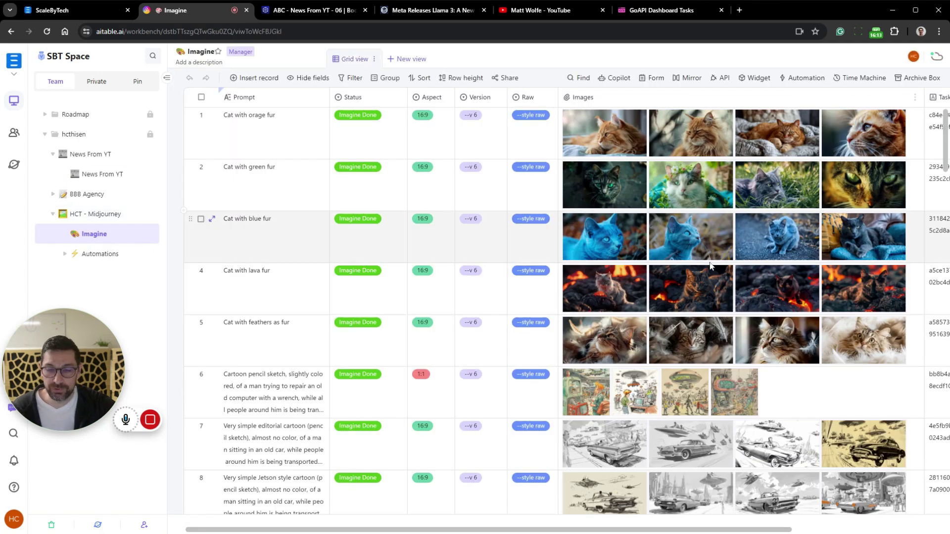
scroll(750, 244, down, 1)
scroll(750, 244, down, 9)
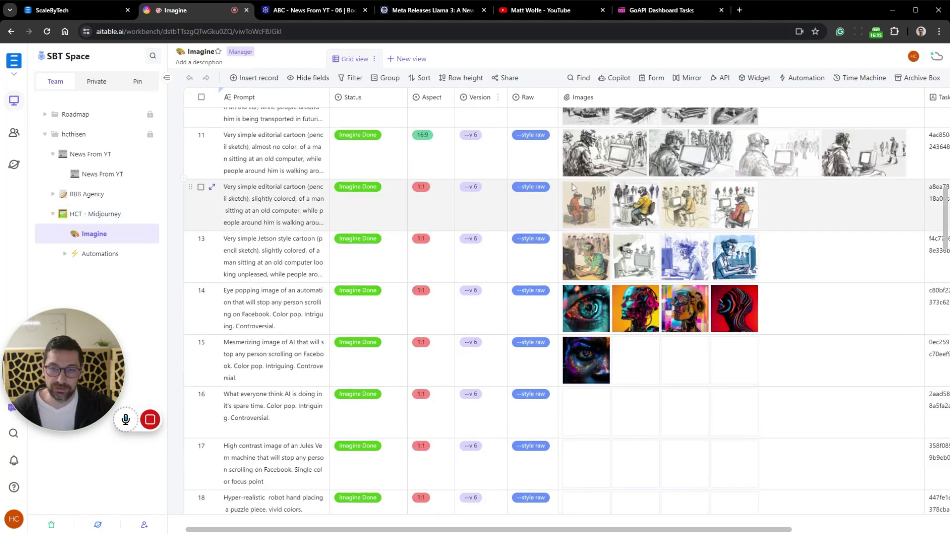
scroll(752, 238, down, 13)
scroll(638, 282, down, 11)
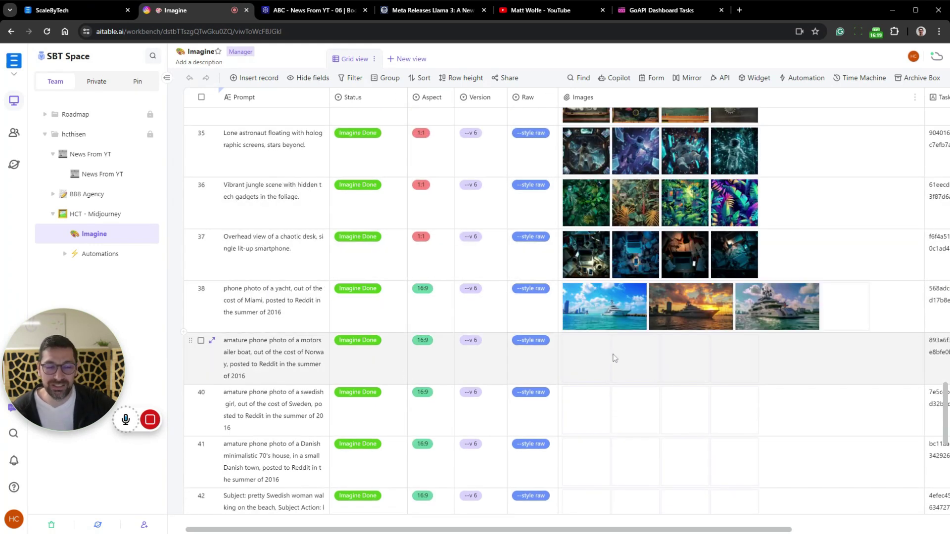
scroll(622, 328, down, 10)
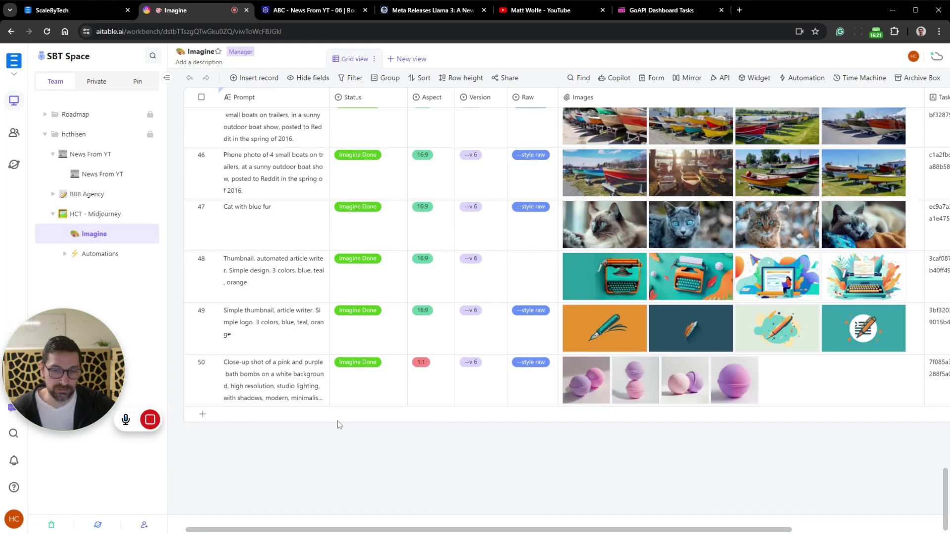
Insert a blank row below row 50, the bath bombs prompt
click(277, 393)
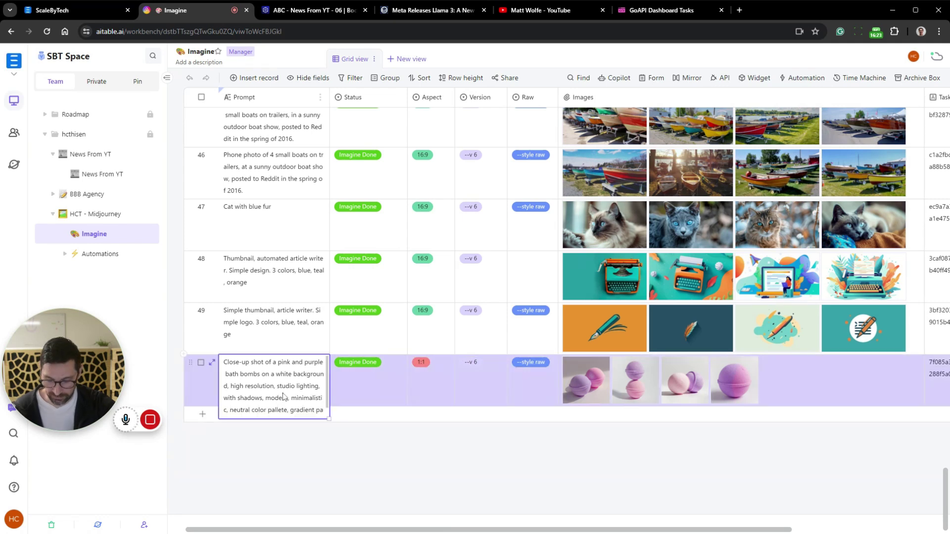
key(shift+Return)
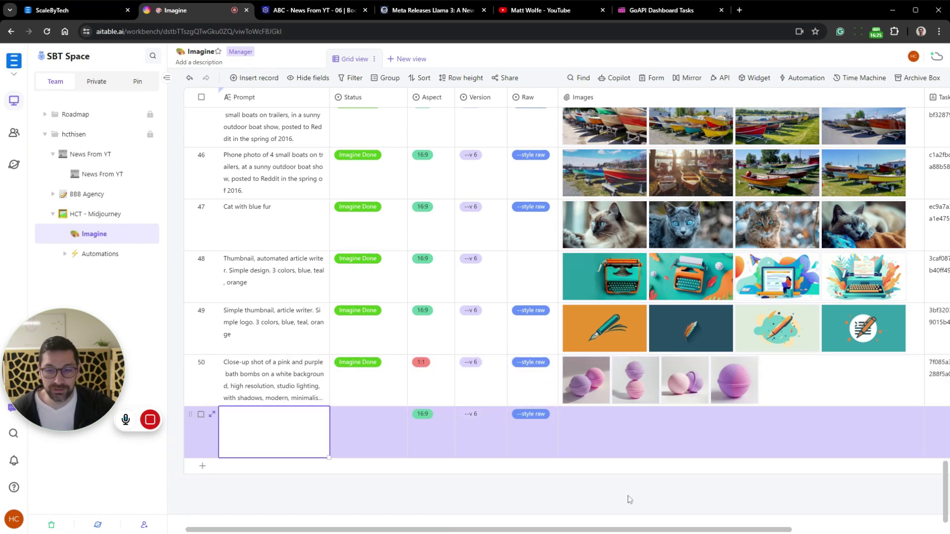
scroll(716, 379, up, 7)
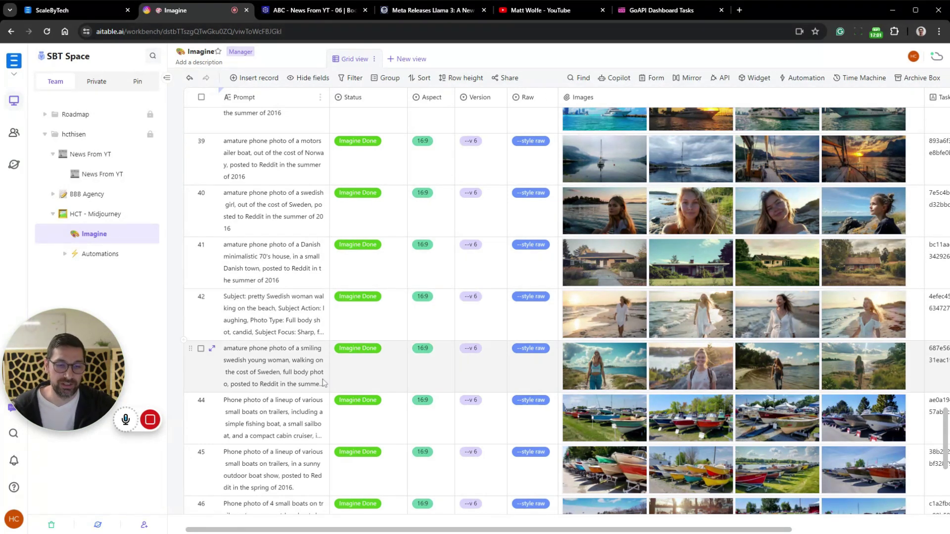
mouse_move(151, 423)
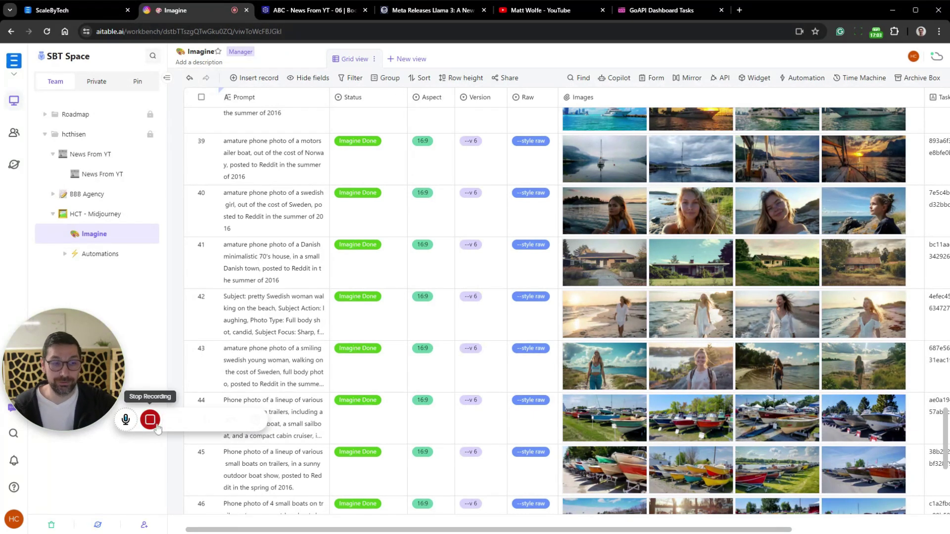